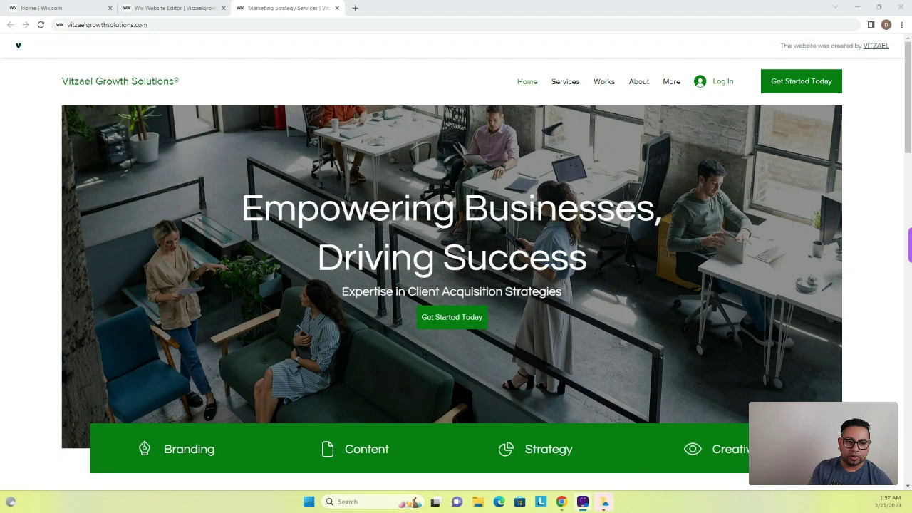
# Step: Switch from the site's dashboard to the Wix Website Editor showing the home page
pyautogui.click(61, 7)
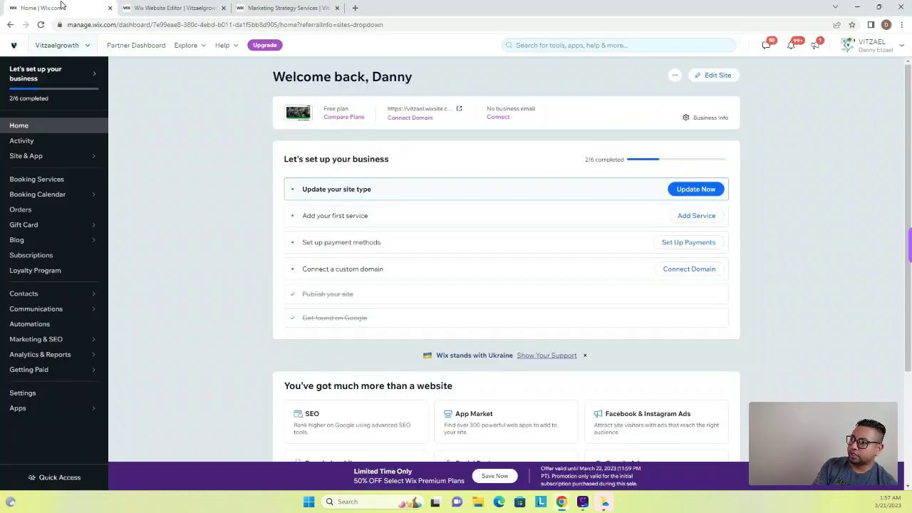
pyautogui.click(176, 8)
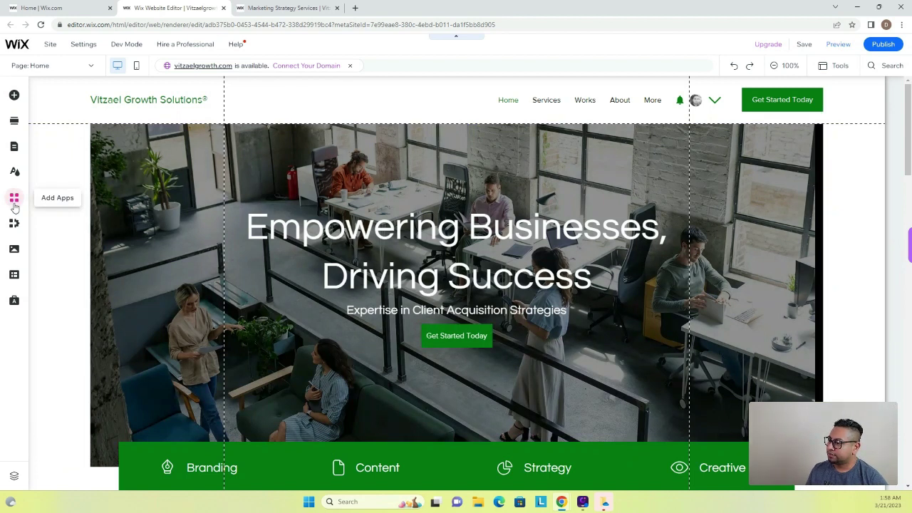
# Step: Add Wix Groups from Add Elements > Community to create a new Group page
pyautogui.click(14, 199)
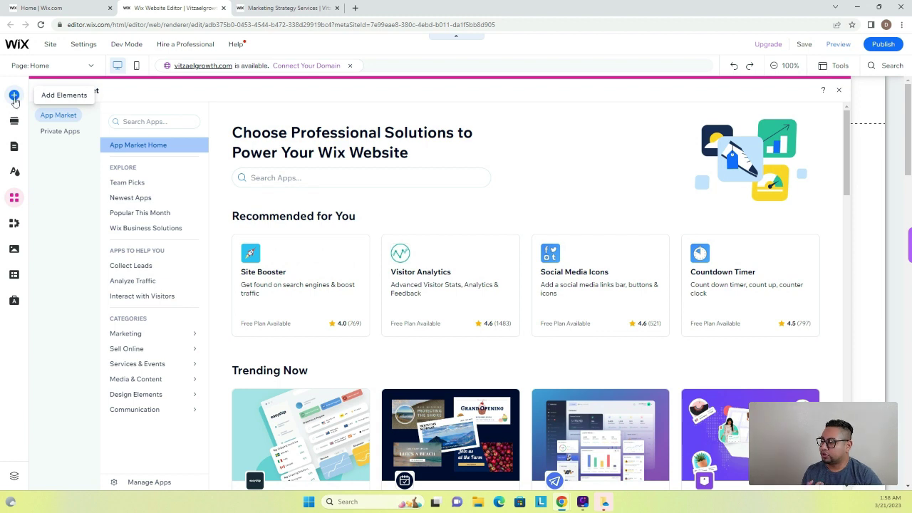
pyautogui.click(15, 98)
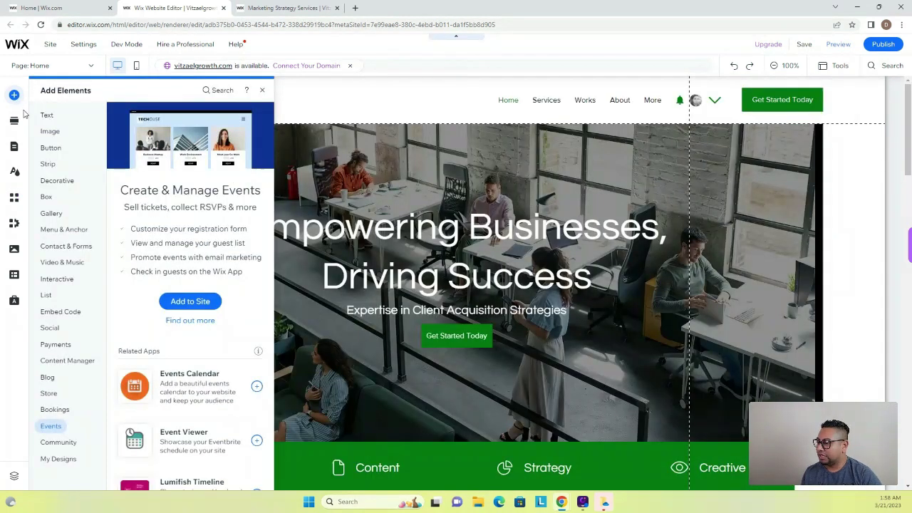
pyautogui.click(66, 444)
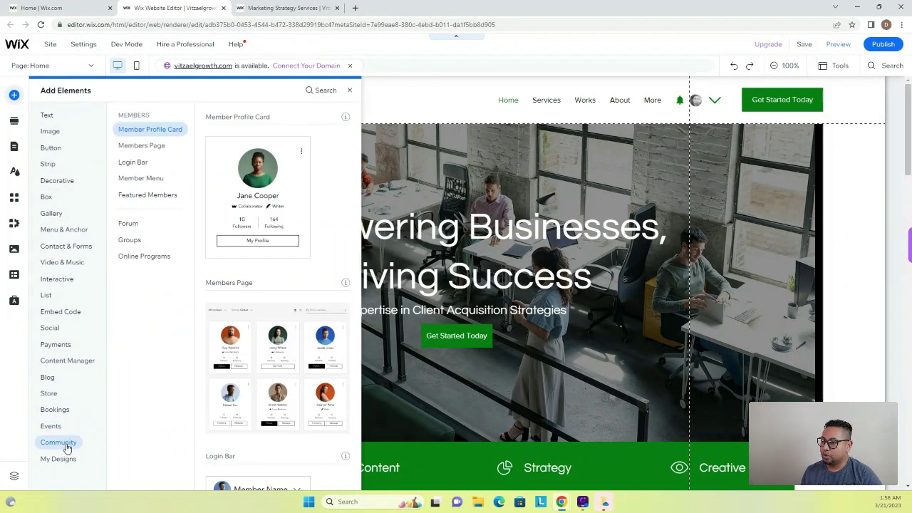
pyautogui.click(142, 240)
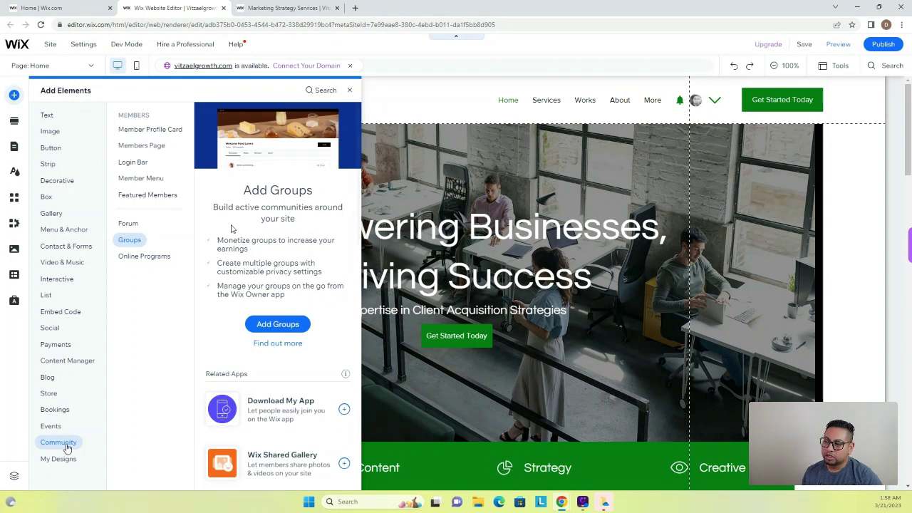
pyautogui.click(296, 329)
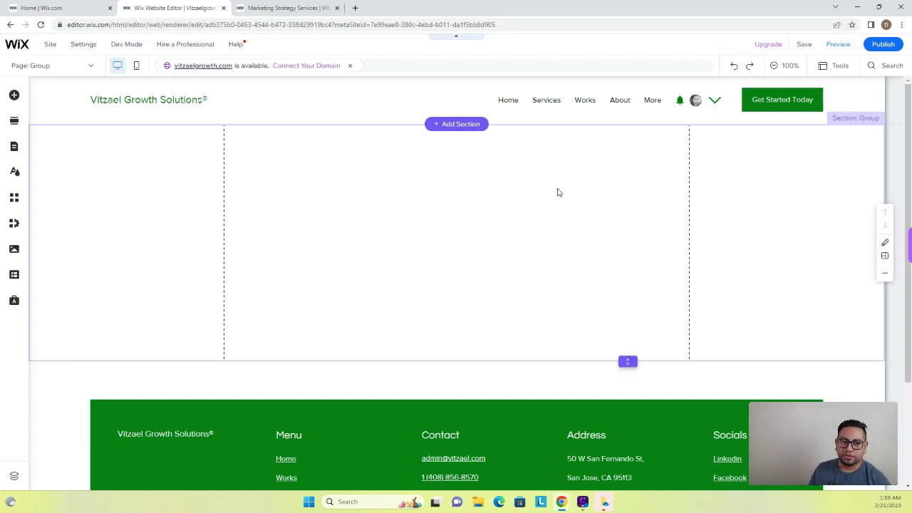
# Step: Load the new Group section and scroll through the Vitzaelgrowth Group widget
pyautogui.click(412, 296)
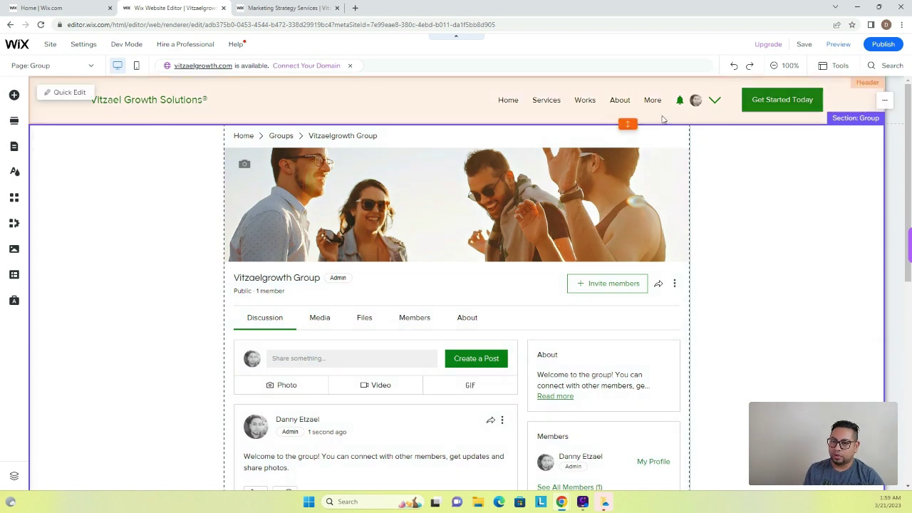
pyautogui.scroll(-2, 623, 197)
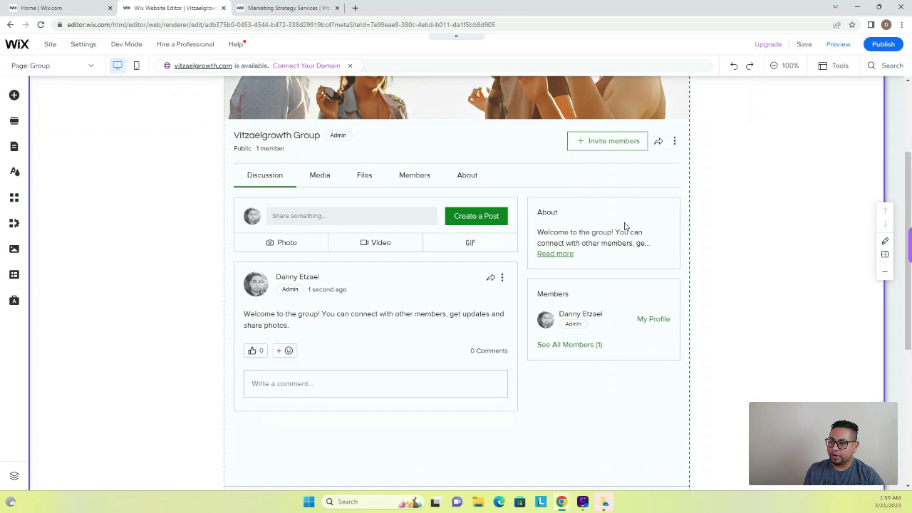
pyautogui.scroll(2, 423, 320)
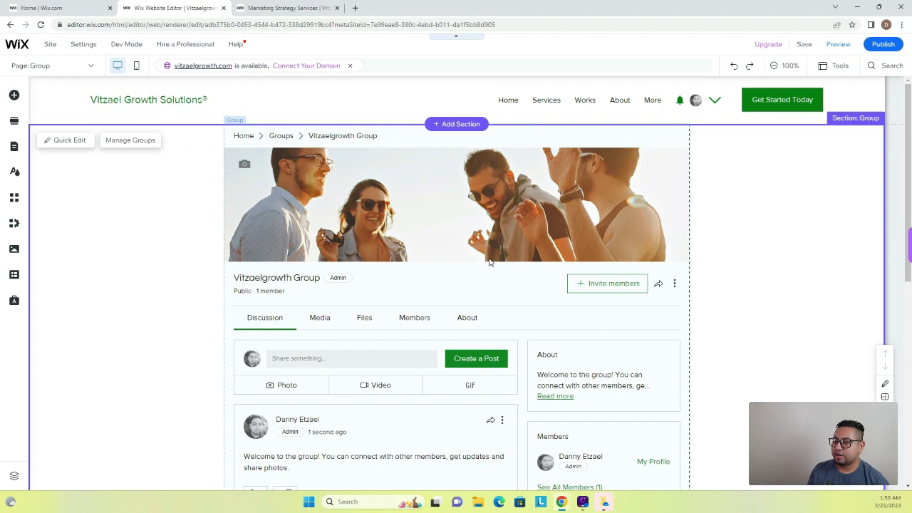
# Step: Open the Group widget's settings and review its cover Layout and Discussions display options
pyautogui.click(438, 225)
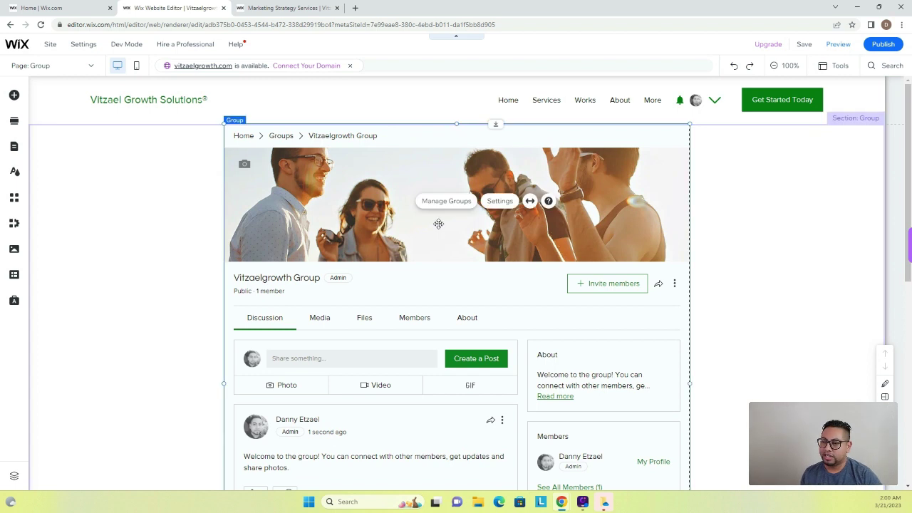
pyautogui.click(497, 202)
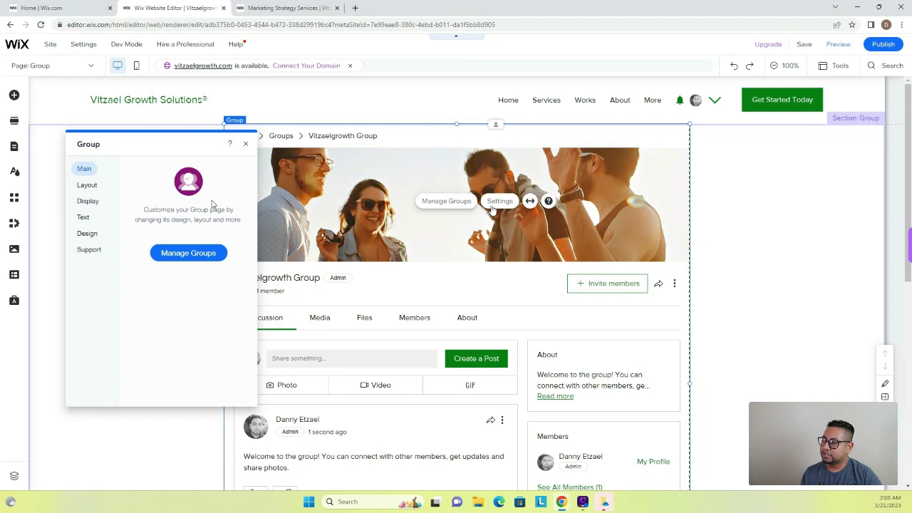
pyautogui.click(86, 186)
pyautogui.click(156, 171)
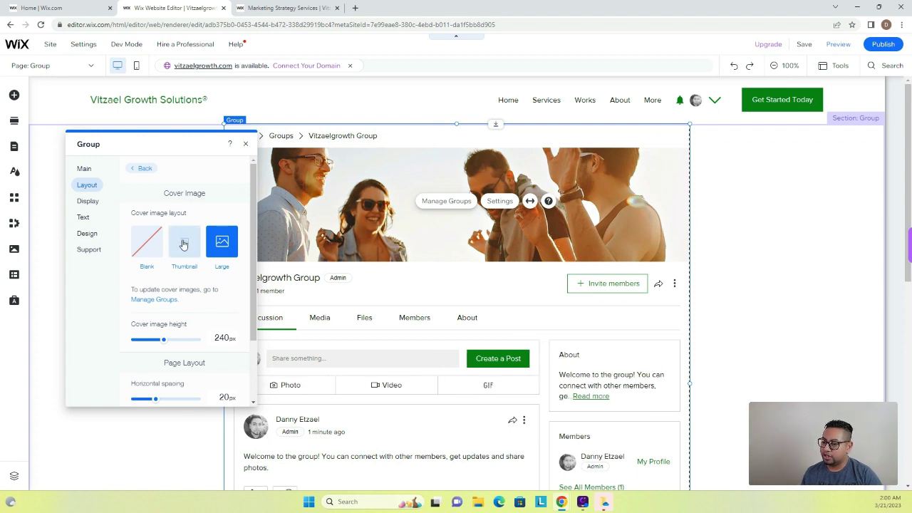
pyautogui.scroll(-1, 206, 340)
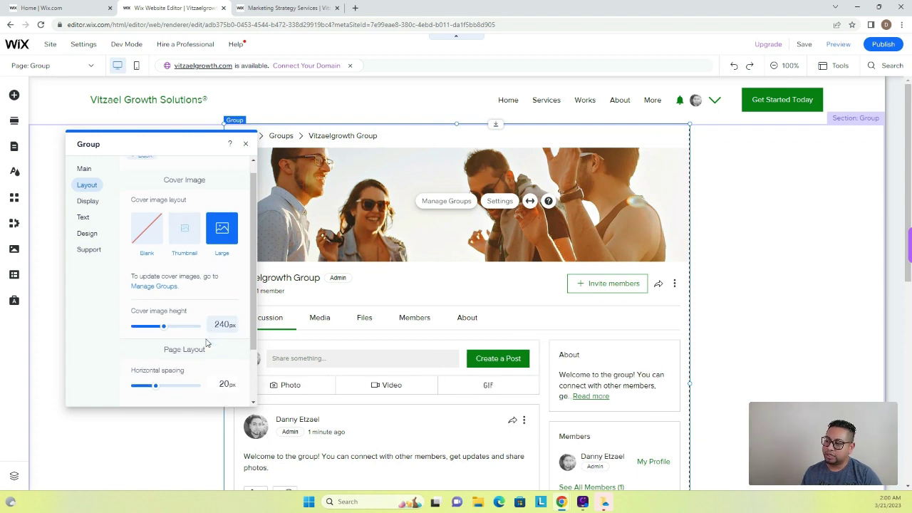
pyautogui.click(88, 202)
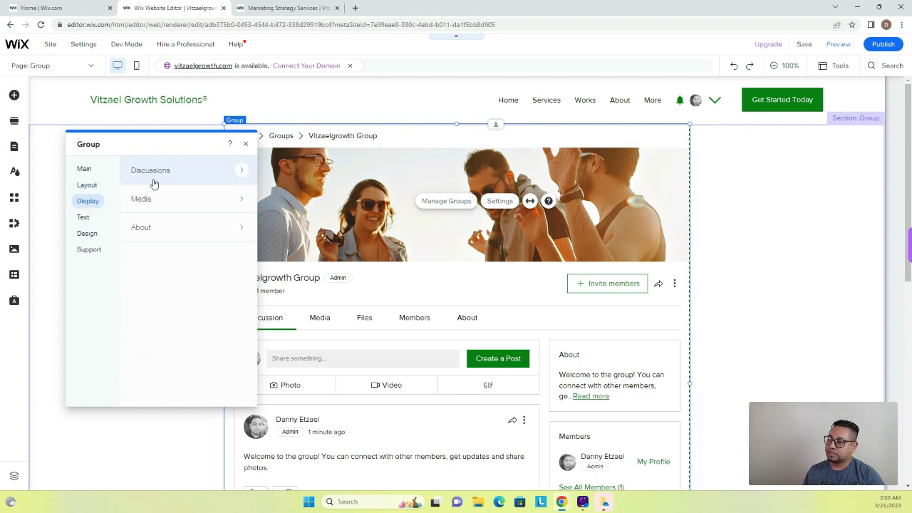
pyautogui.click(153, 184)
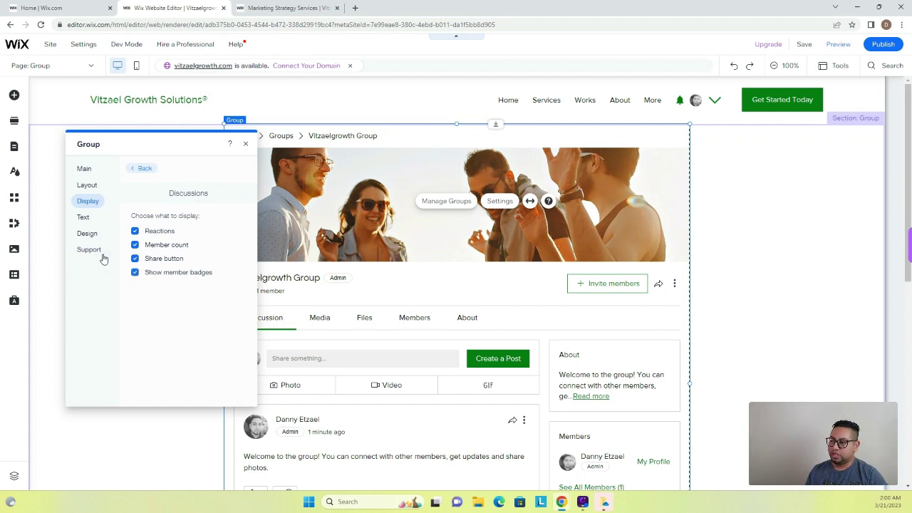
# Step: Review the post box placeholder text and Header design styles, then return to Main
pyautogui.click(89, 221)
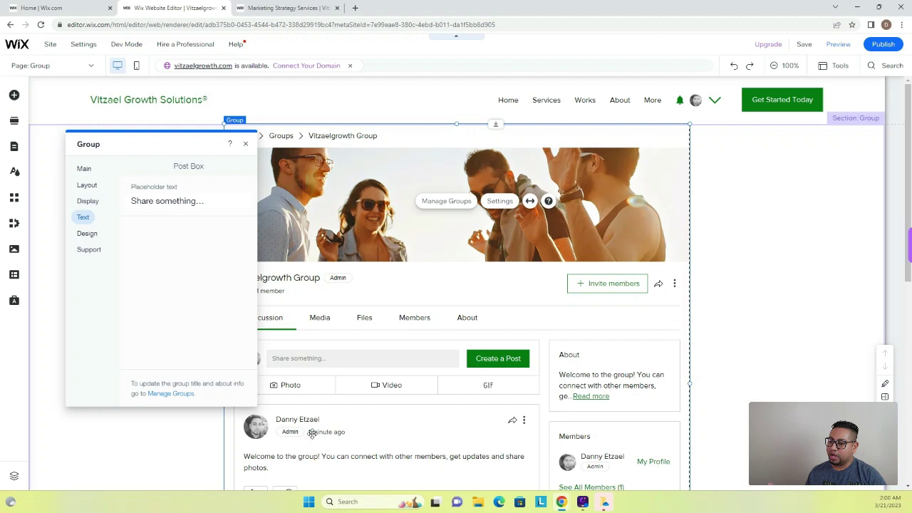
pyautogui.scroll(-1, 271, 306)
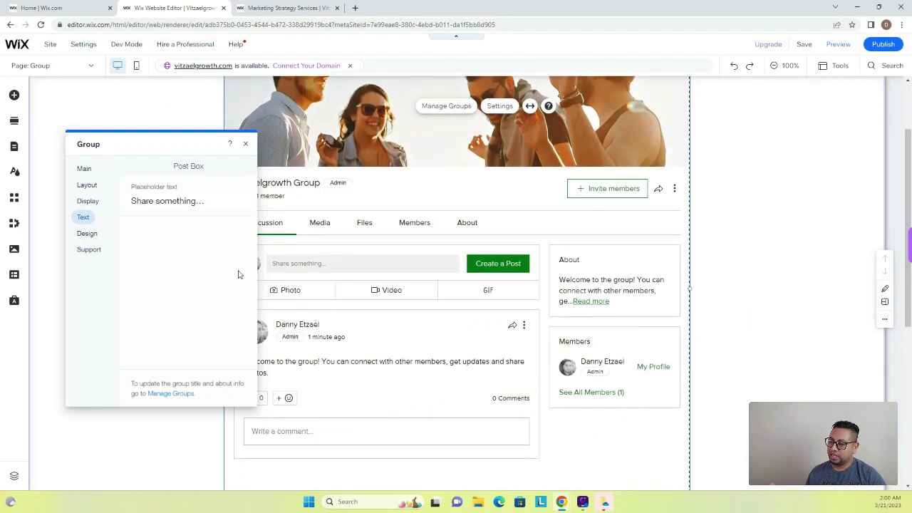
pyautogui.click(203, 212)
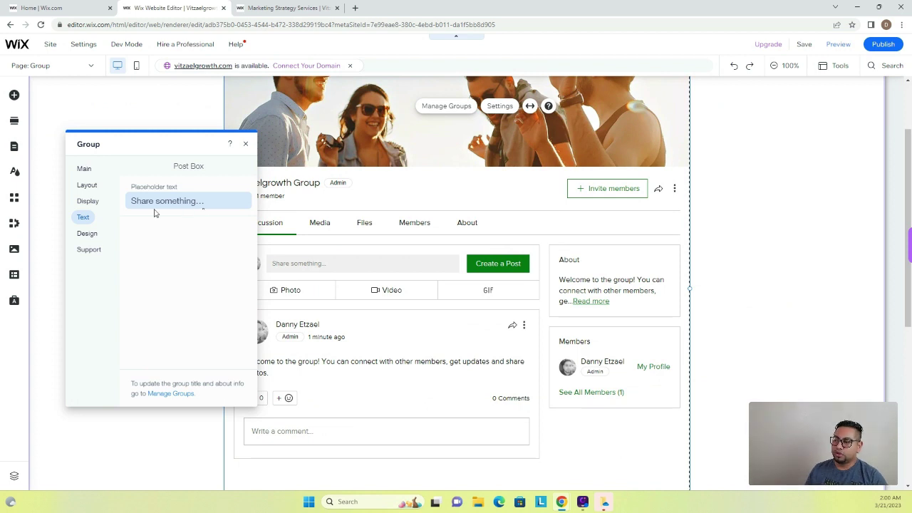
pyautogui.click(101, 238)
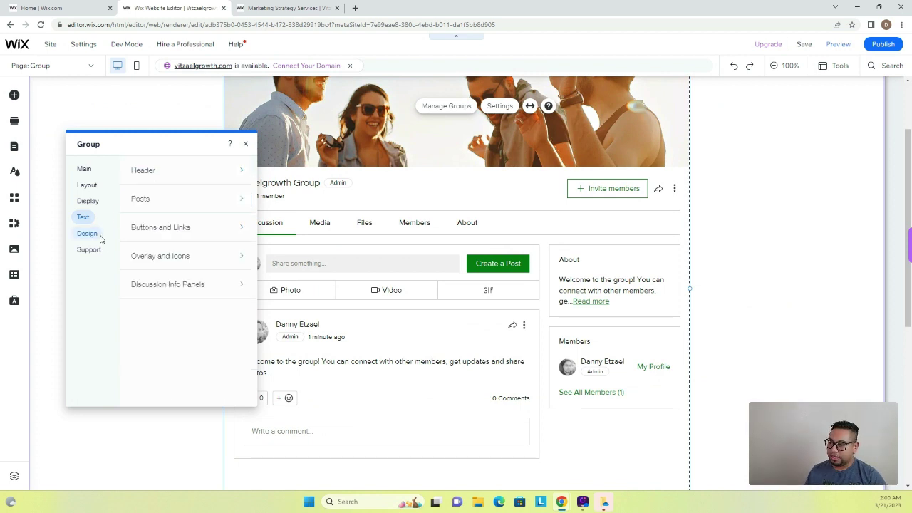
pyautogui.click(155, 178)
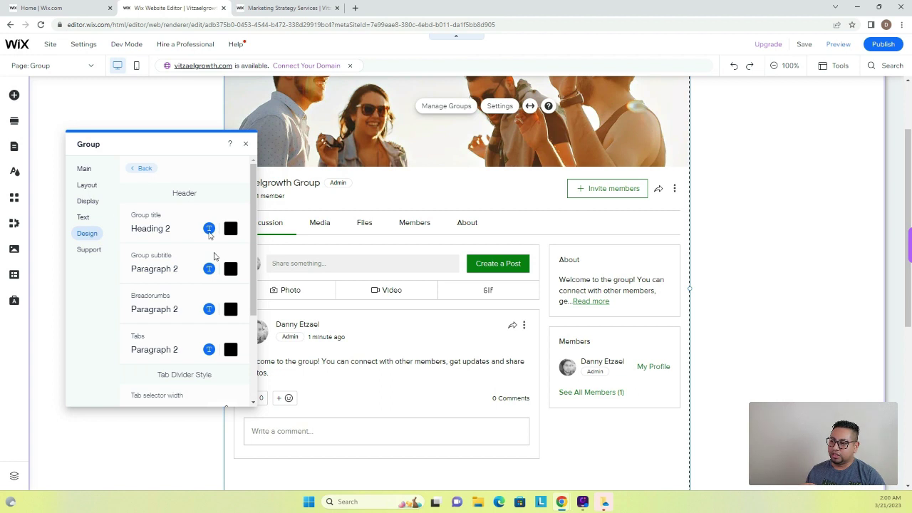
pyautogui.scroll(-3, 198, 235)
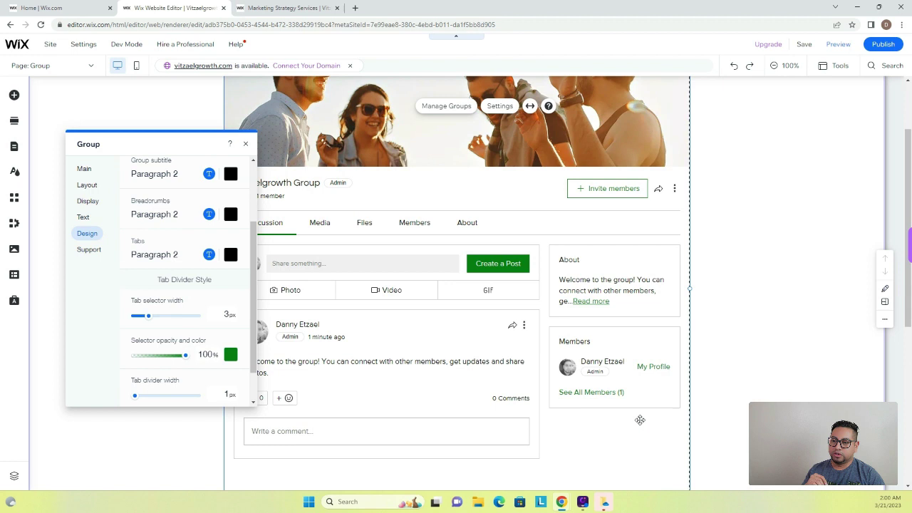
pyautogui.click(87, 170)
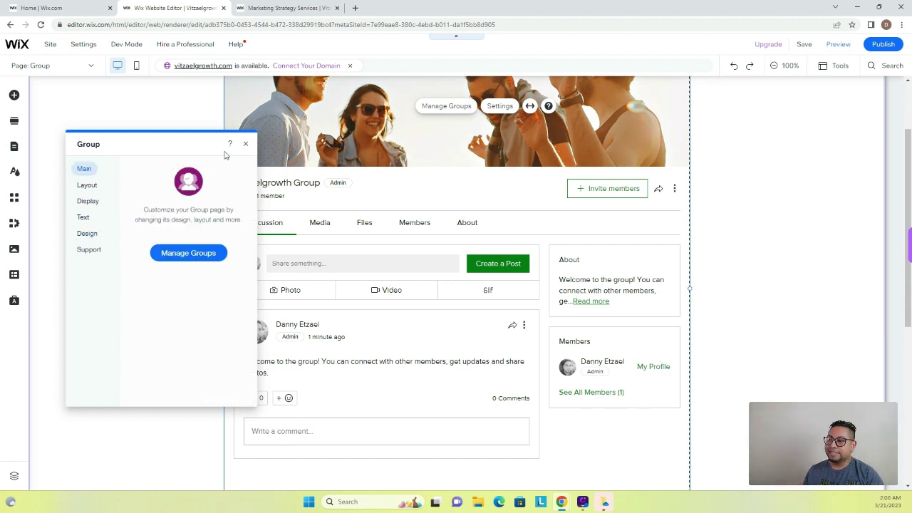
# Step: Publish the site and reload the dashboard so Groups appears among its sections
pyautogui.click(881, 46)
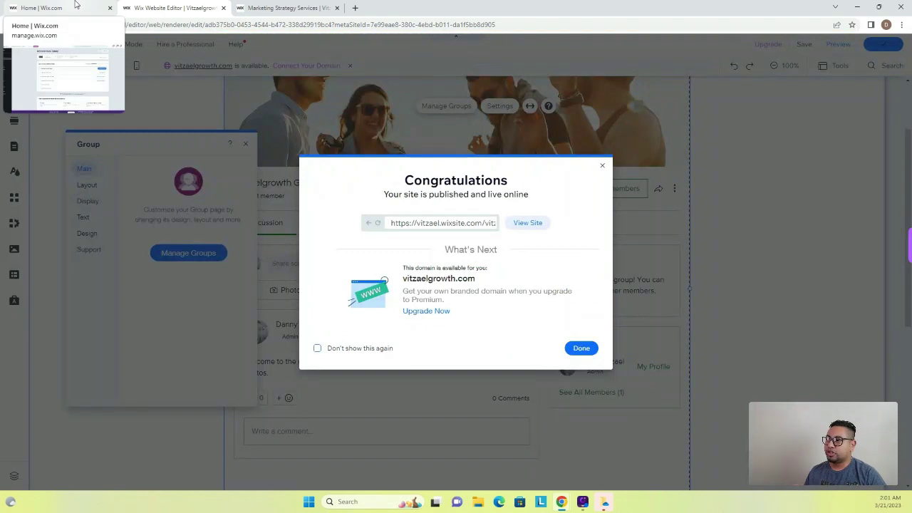
pyautogui.click(78, 6)
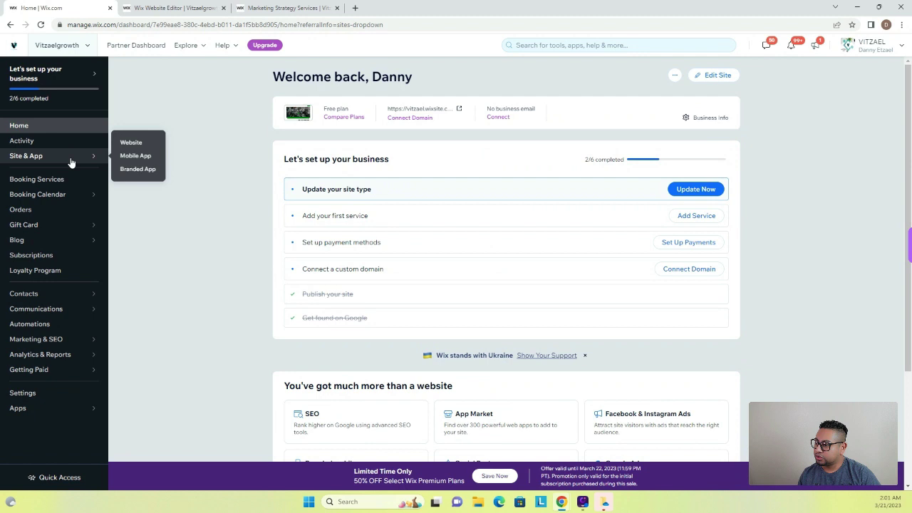
pyautogui.click(40, 25)
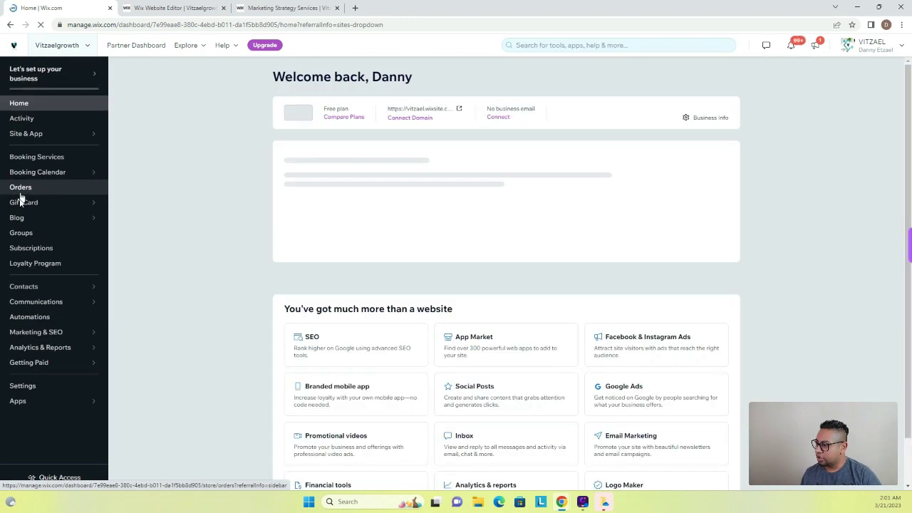
# Step: Go to the Groups management page listing the Vitzaelgrowth Group and show More actions
pyautogui.click(26, 258)
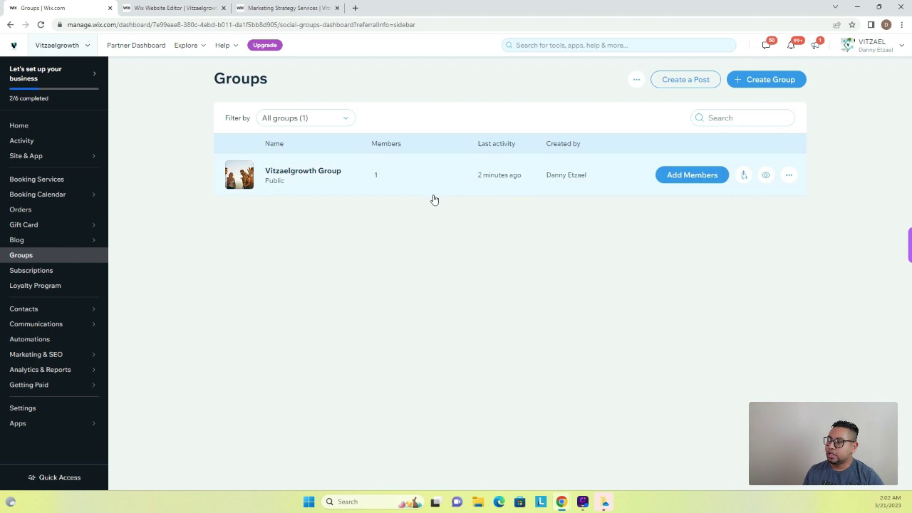
pyautogui.click(636, 79)
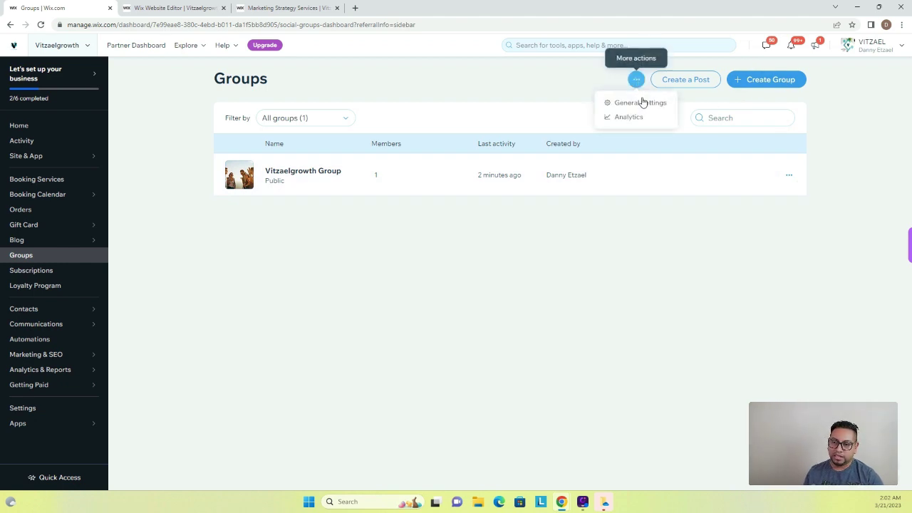
# Step: In General Settings, let all site members create groups, keep the weekly digest, and save
pyautogui.click(641, 102)
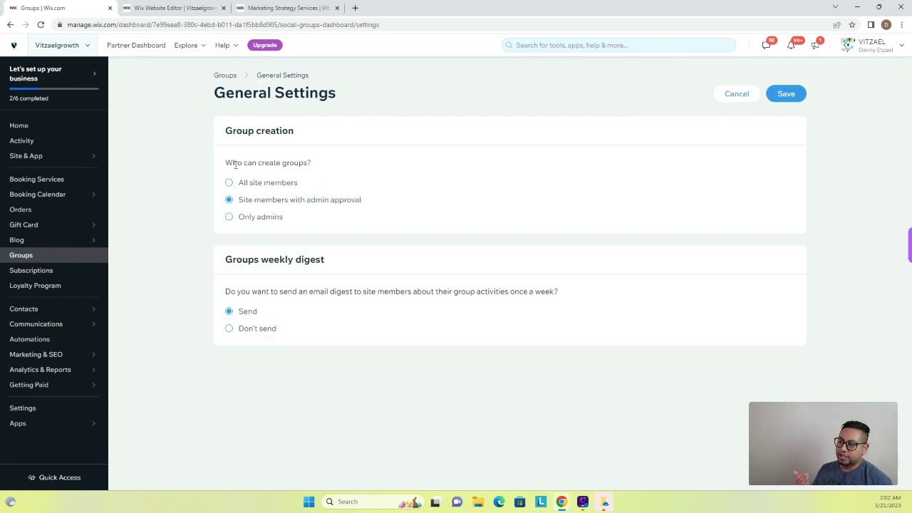
pyautogui.moveTo(227, 163); pyautogui.dragTo(337, 156)
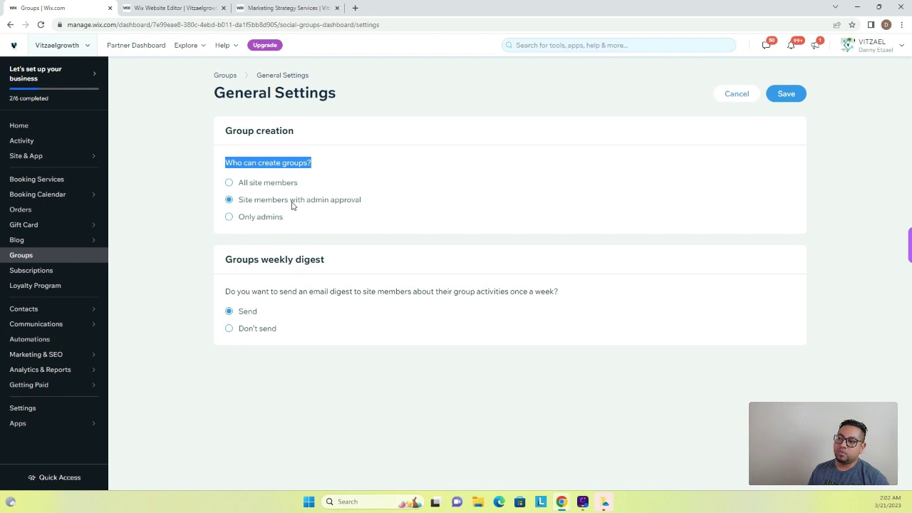
pyautogui.click(229, 218)
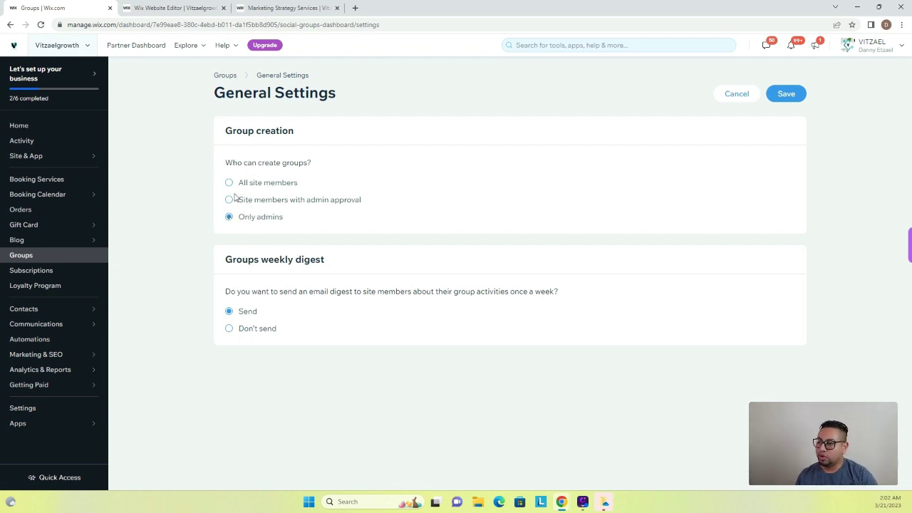
pyautogui.click(230, 183)
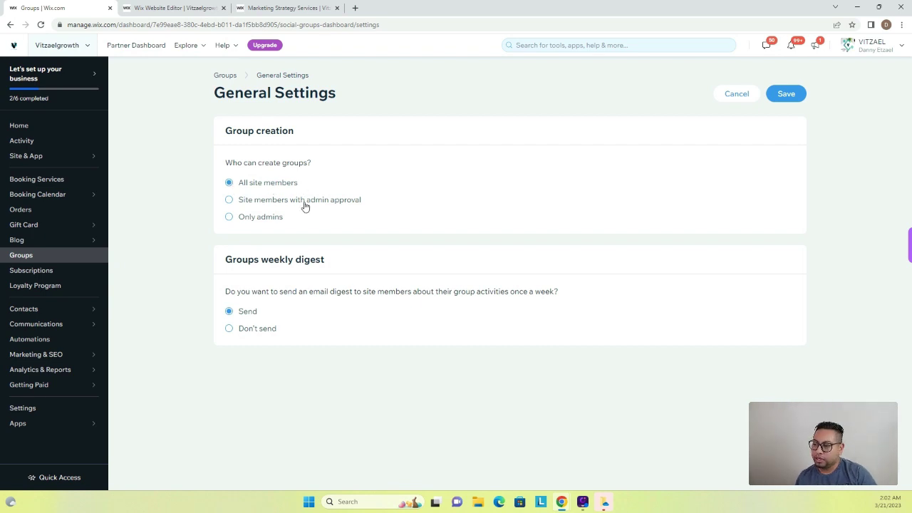
pyautogui.moveTo(255, 259); pyautogui.dragTo(338, 260)
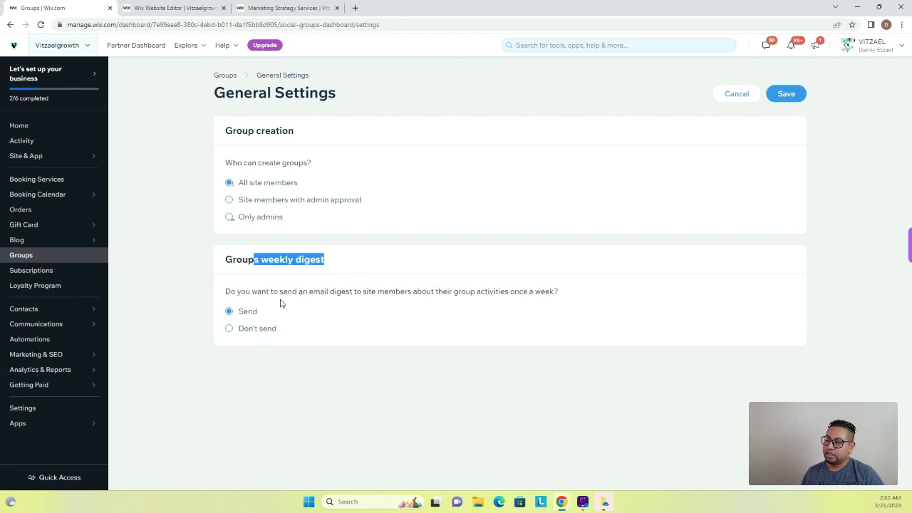
pyautogui.moveTo(265, 292); pyautogui.dragTo(368, 294)
pyautogui.moveTo(458, 291); pyautogui.dragTo(570, 292)
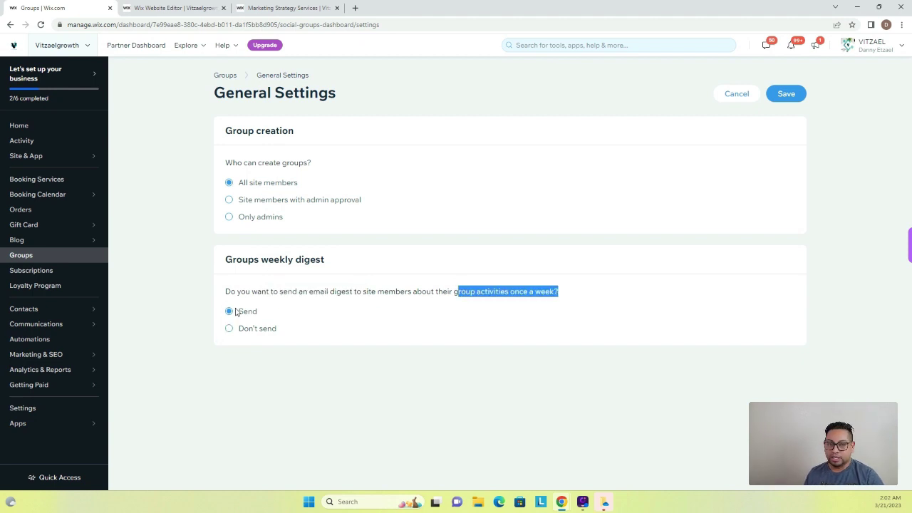
pyautogui.click(803, 94)
pyautogui.moveTo(348, 190)
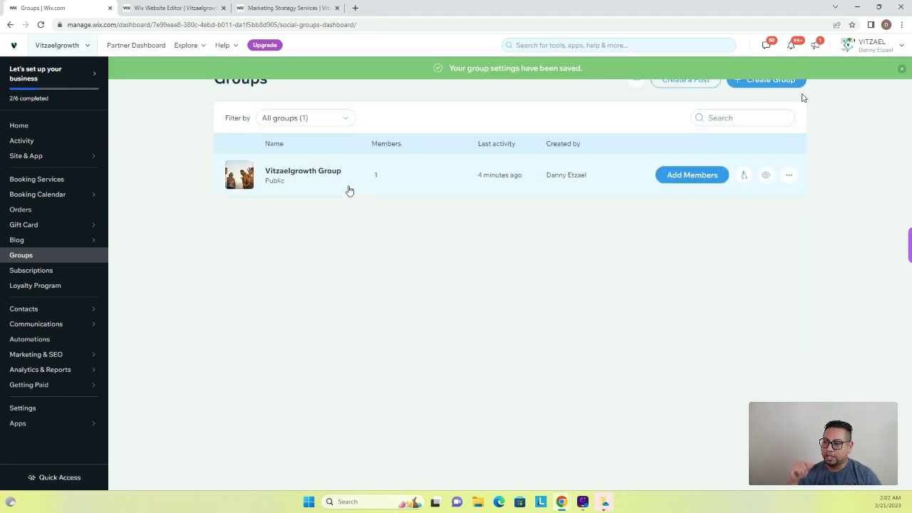
# Step: Open the Vitzaelgrowth Group's management page from its actions menu
pyautogui.click(796, 176)
pyautogui.click(797, 142)
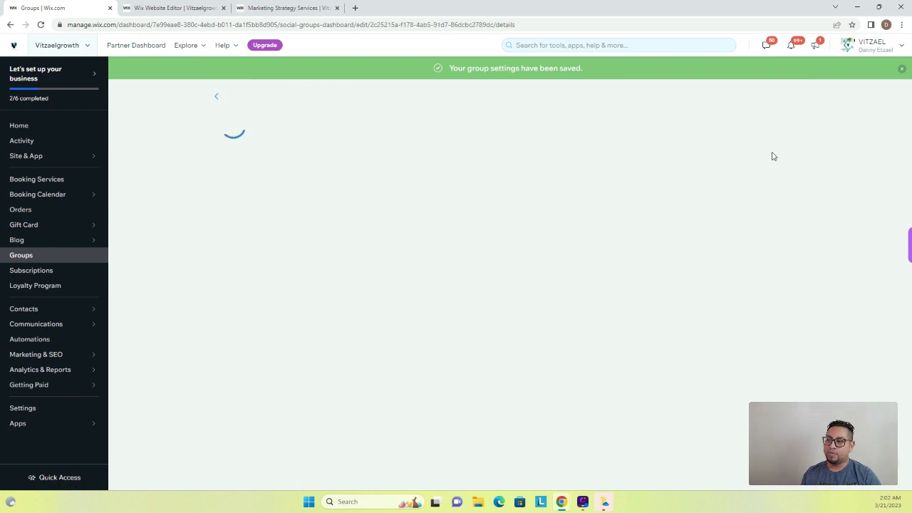
pyautogui.scroll(-1, 395, 323)
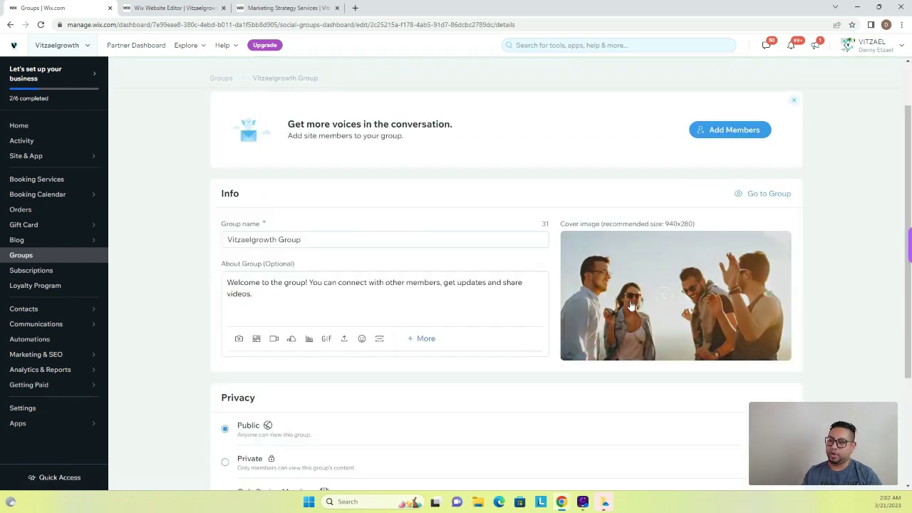
# Step: Replace the cover with the black-and-white Unsplash 'entrepreneurs' office laptop photo
pyautogui.moveTo(633, 291)
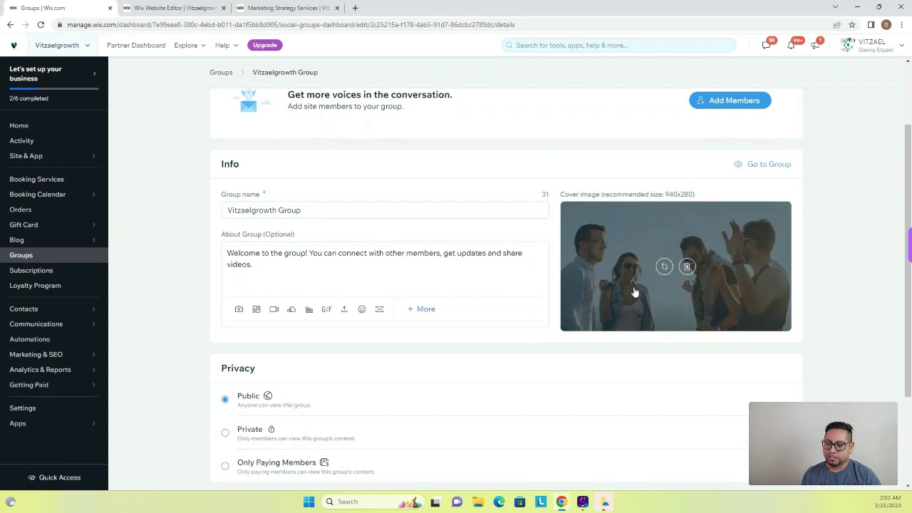
pyautogui.click(664, 266)
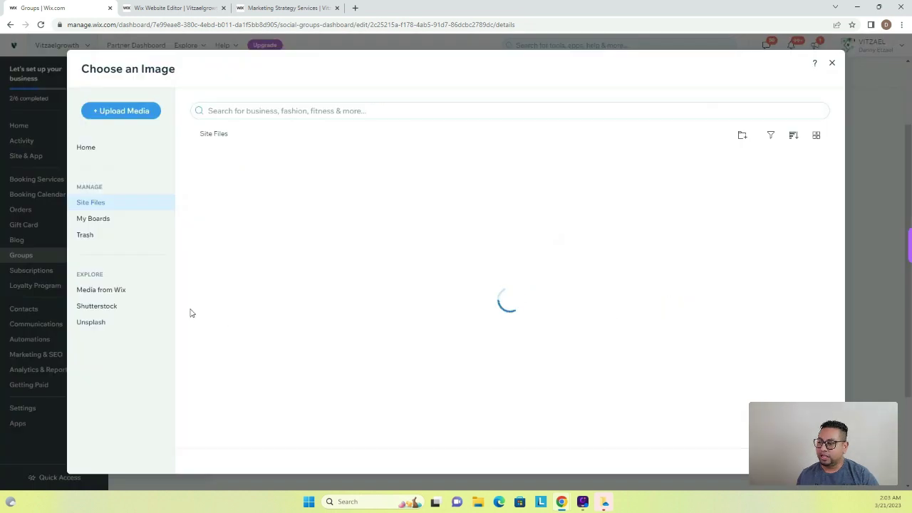
pyautogui.click(98, 324)
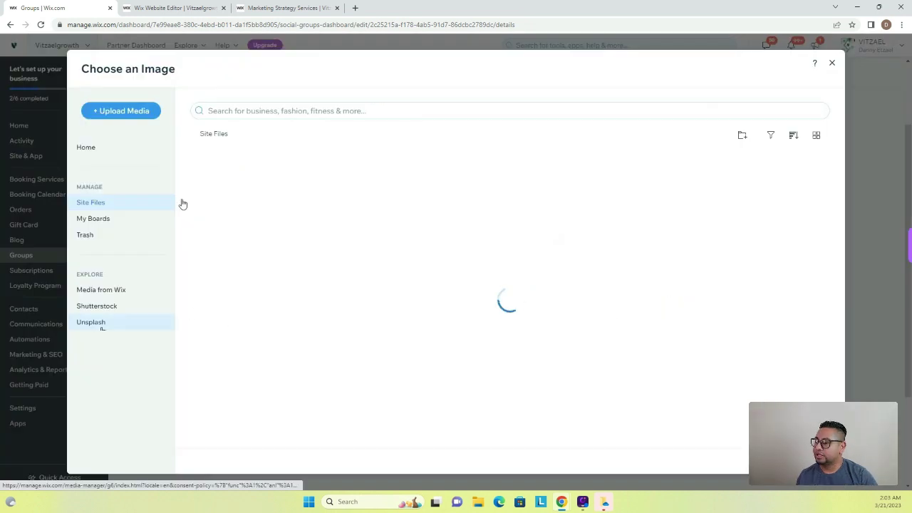
pyautogui.click(270, 111)
pyautogui.write('entre')
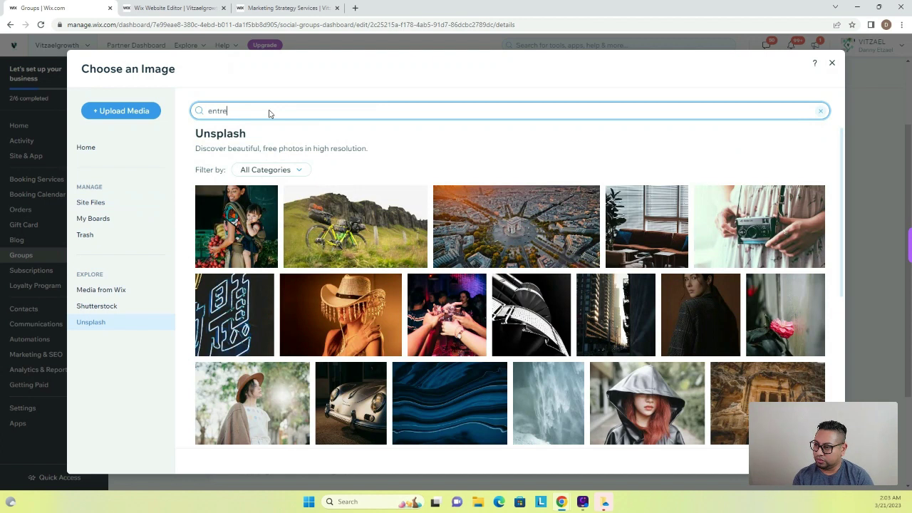
pyautogui.write('preneur')
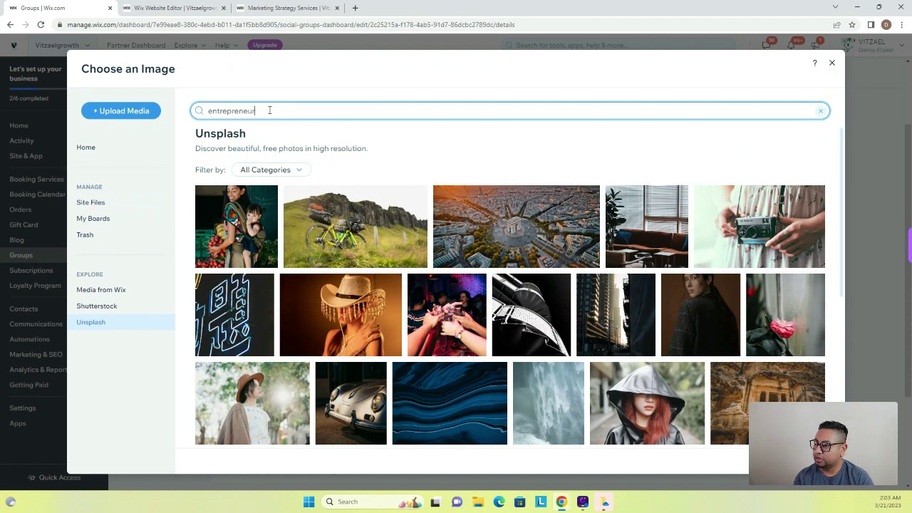
pyautogui.write('s')
pyautogui.press('Return')
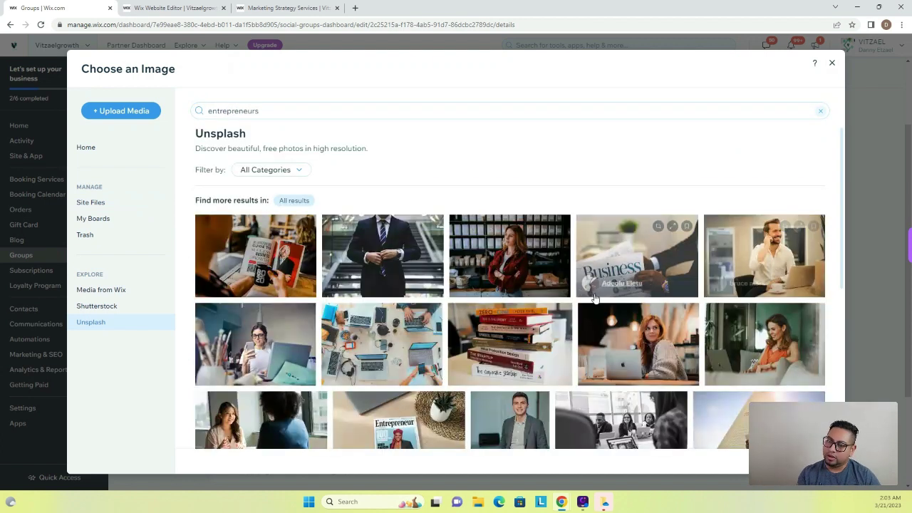
pyautogui.scroll(-3, 584, 303)
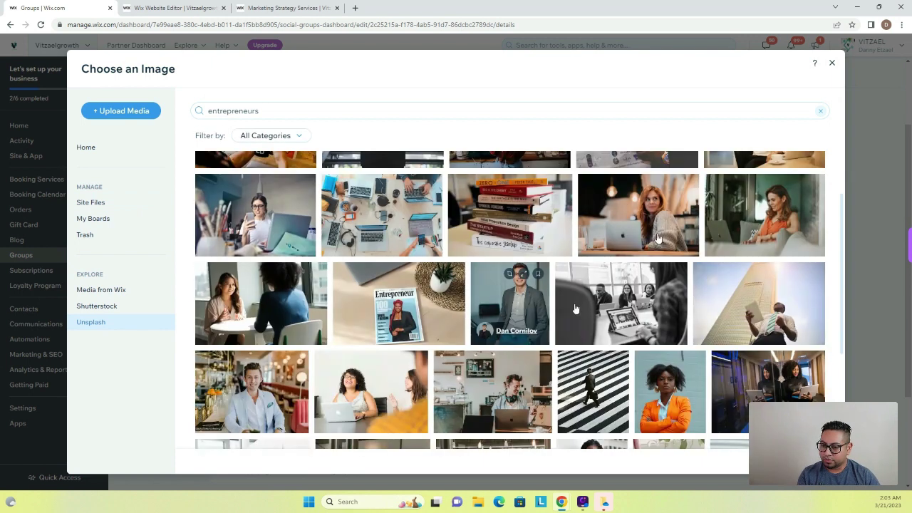
pyautogui.scroll(-1, 627, 303)
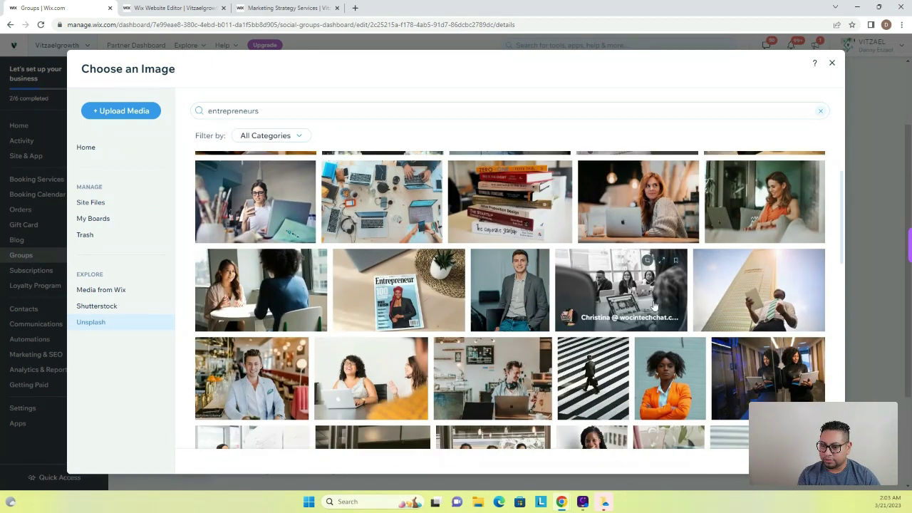
pyautogui.click(654, 305)
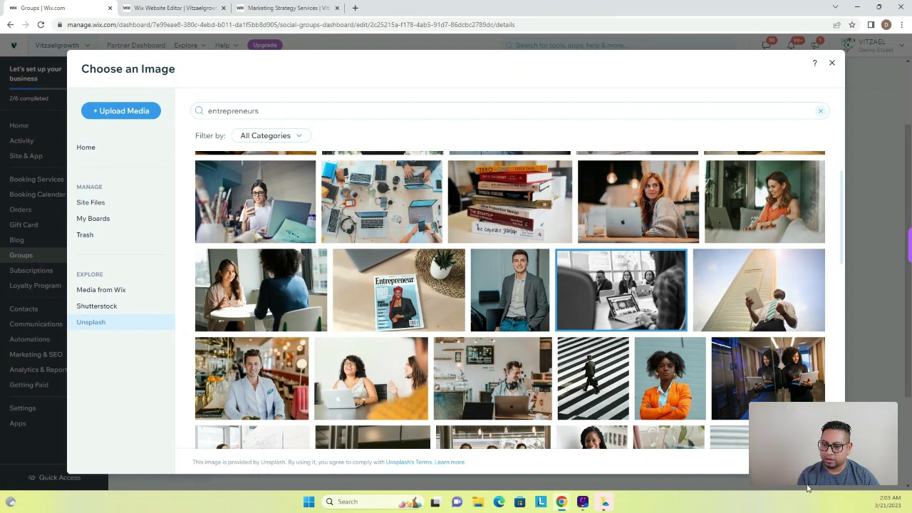
pyautogui.click(801, 461)
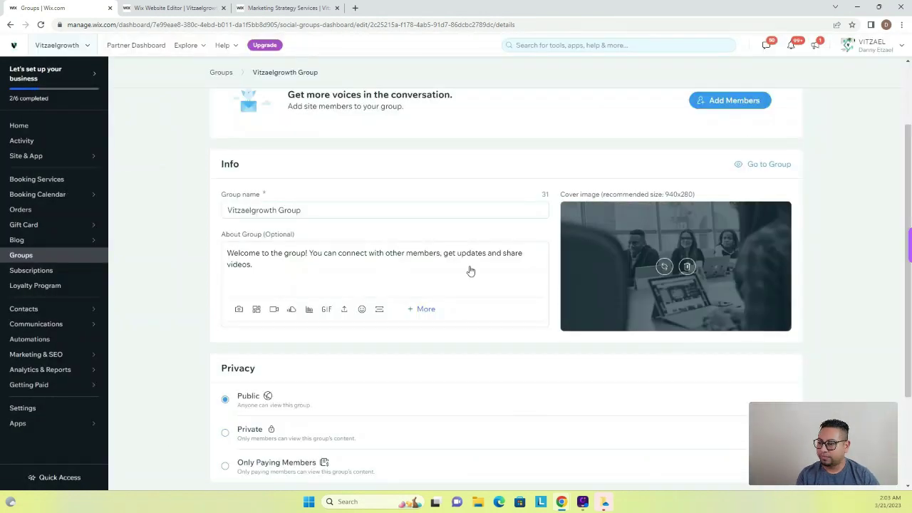
pyautogui.click(268, 210)
pyautogui.tripleClick(269, 210)
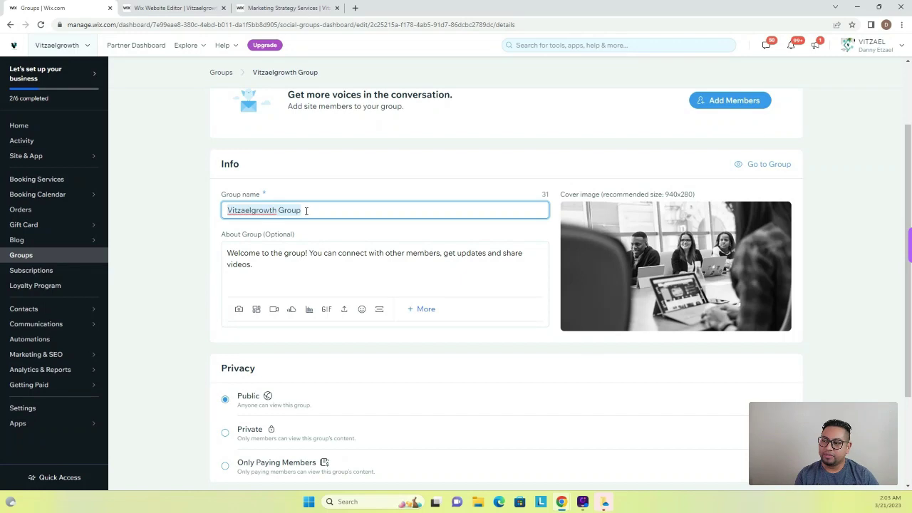
pyautogui.click(274, 274)
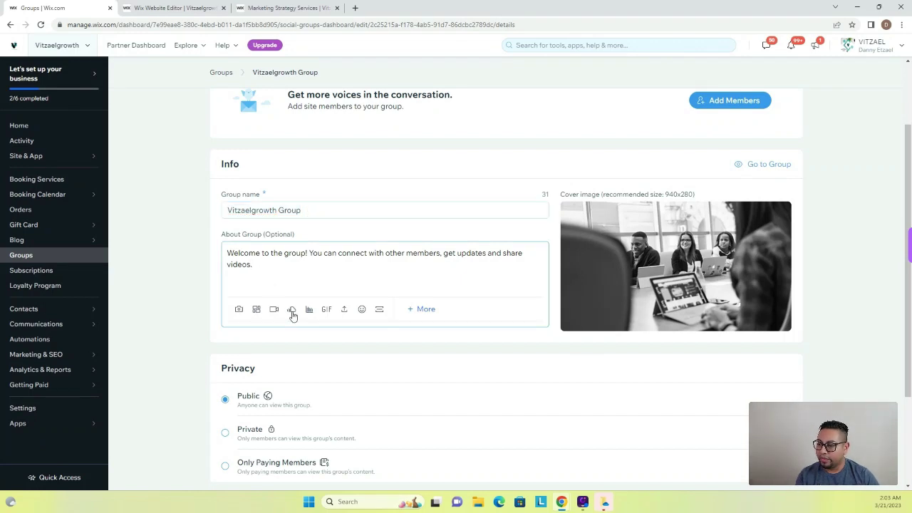
pyautogui.scroll(-1, 424, 266)
pyautogui.click(424, 262)
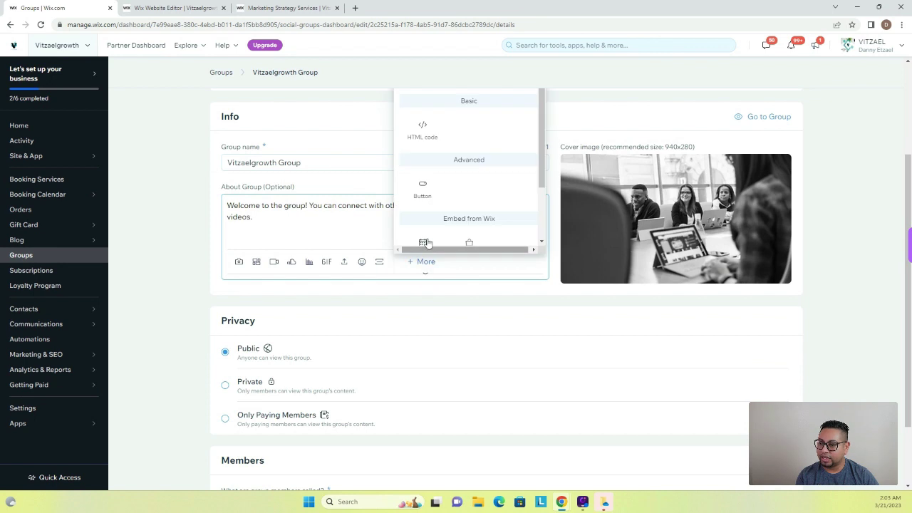
pyautogui.scroll(-1, 449, 167)
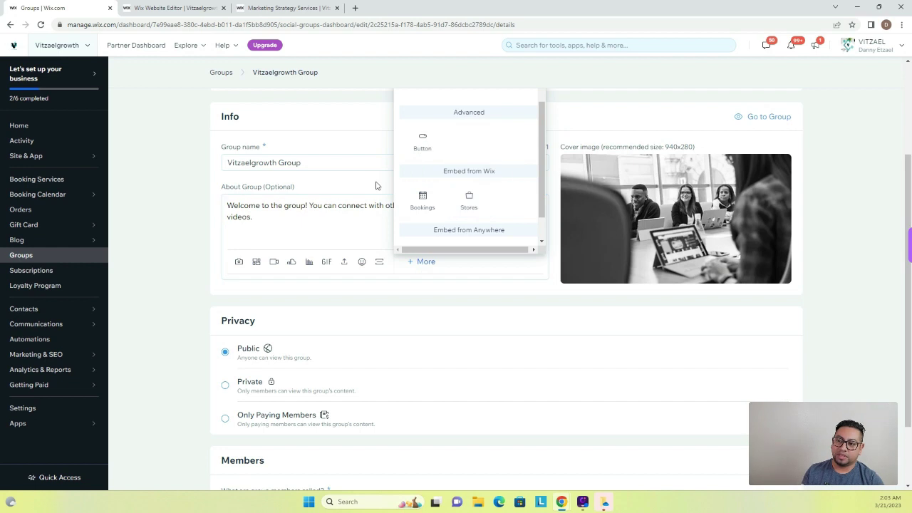
pyautogui.scroll(-1, 431, 201)
pyautogui.scroll(-1, 431, 201)
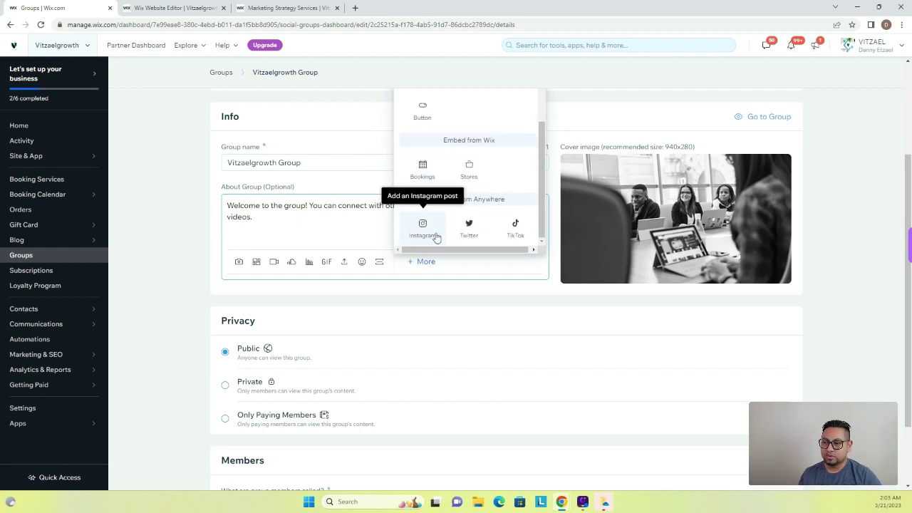
pyautogui.scroll(-2, 463, 222)
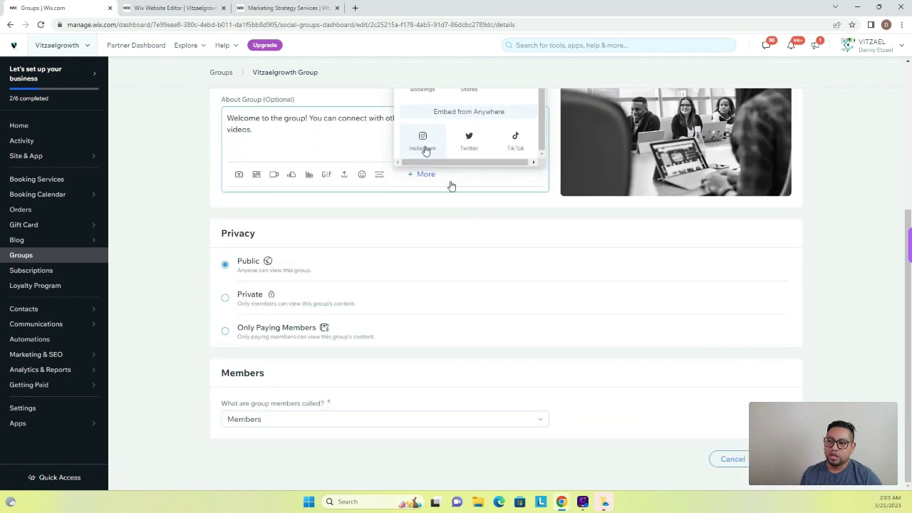
pyautogui.scroll(4, 470, 184)
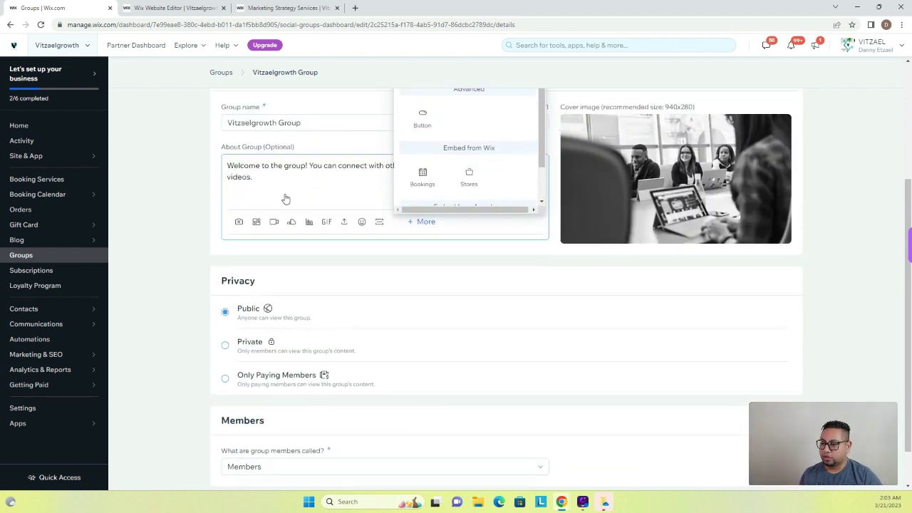
pyautogui.click(330, 197)
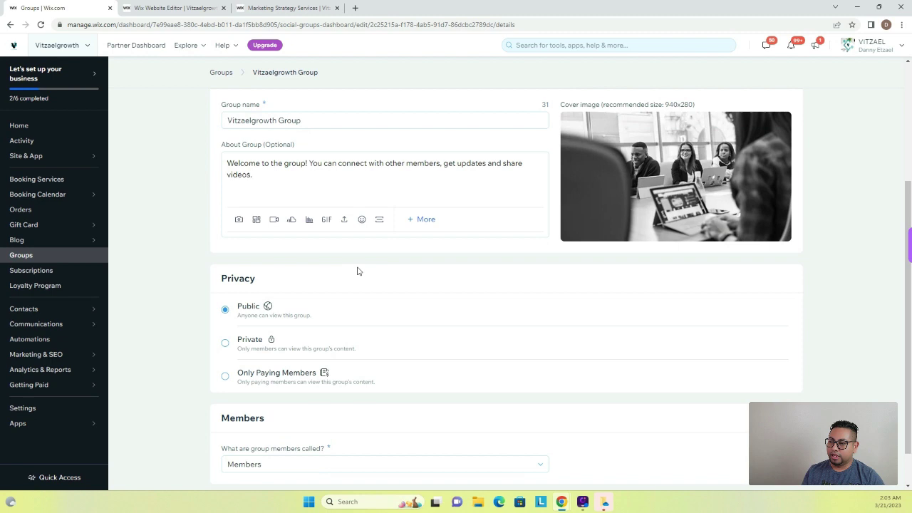
# Step: Keep the group's privacy Public and set group members to be called 'Members'
pyautogui.scroll(-1, 356, 271)
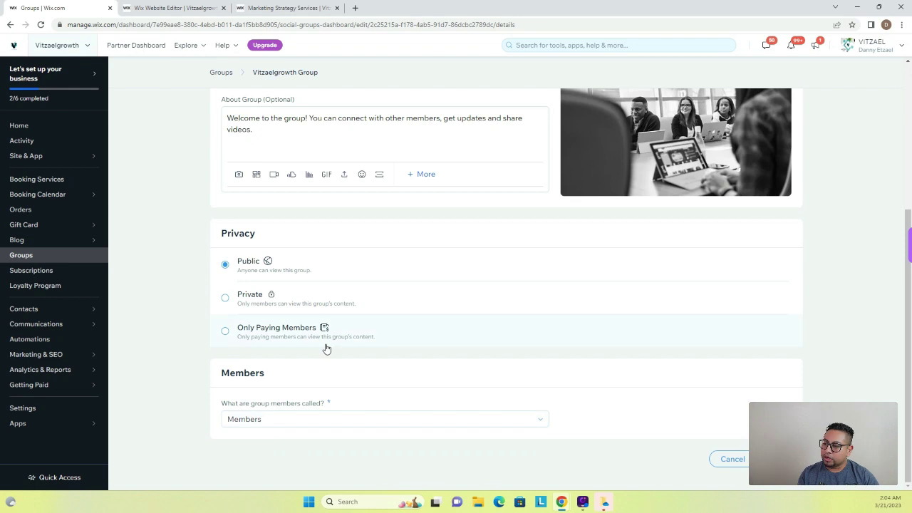
pyautogui.click(288, 421)
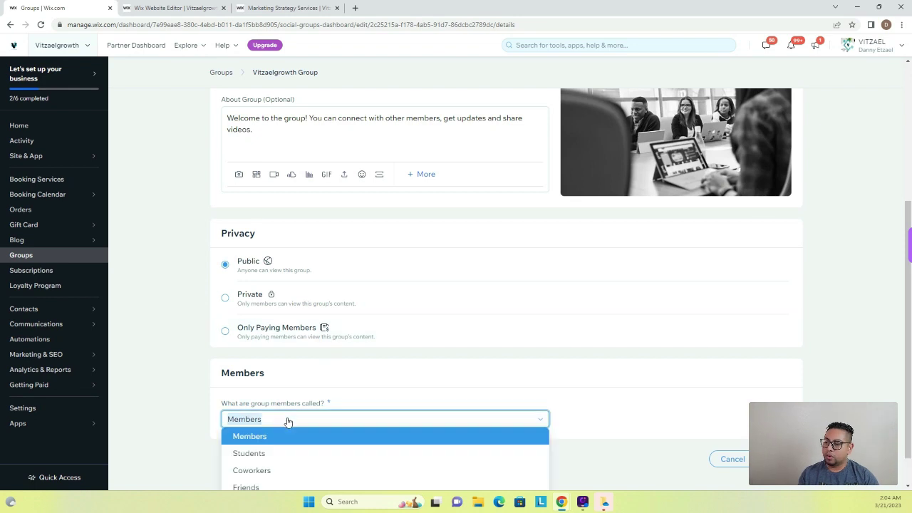
pyautogui.scroll(-1, 432, 434)
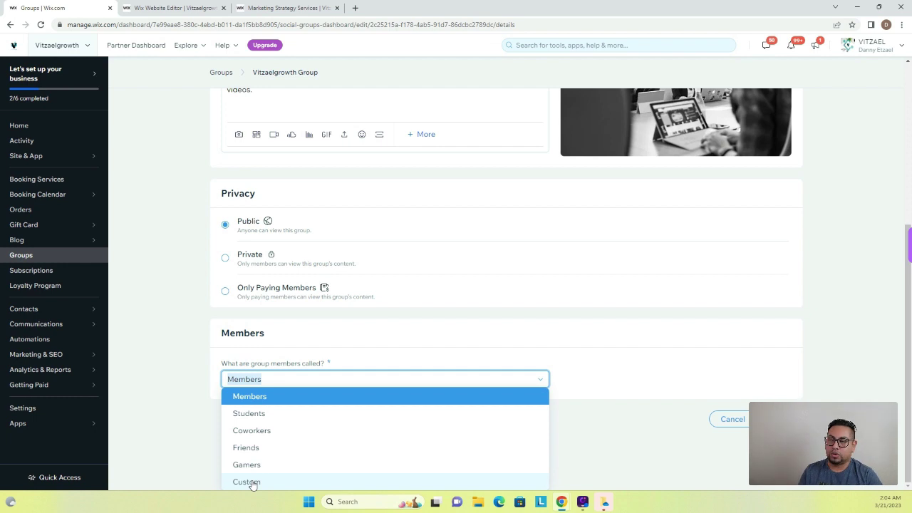
pyautogui.click(307, 358)
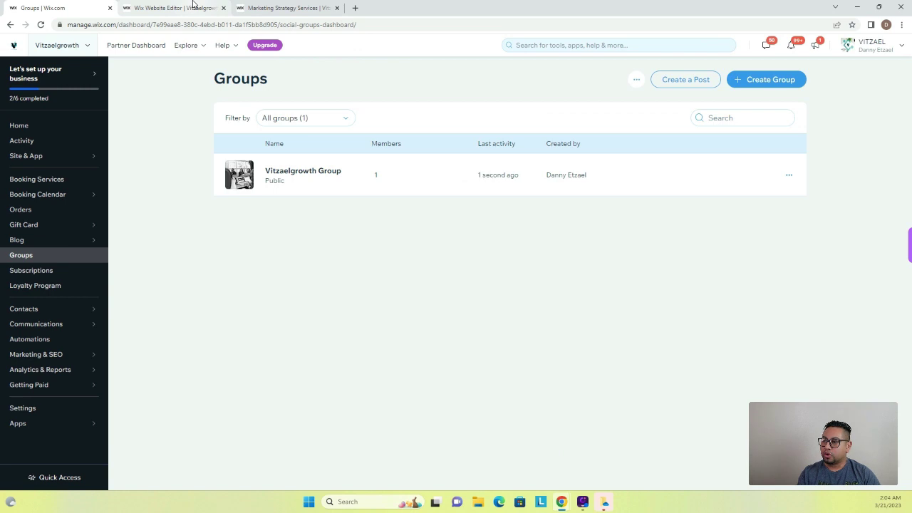
# Step: Reload the live site, go to More > Groups, and open the Vitzaelgrowth Group
pyautogui.click(182, 7)
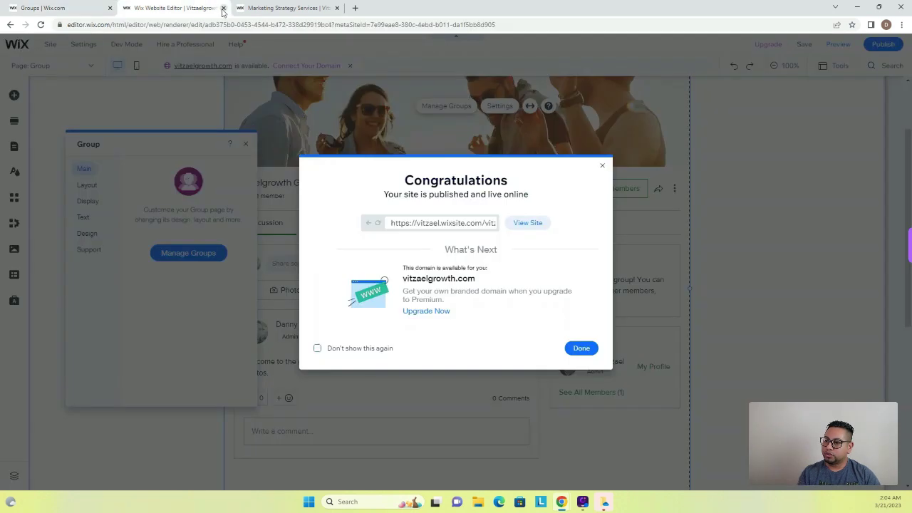
pyautogui.click(274, 7)
pyautogui.click(40, 26)
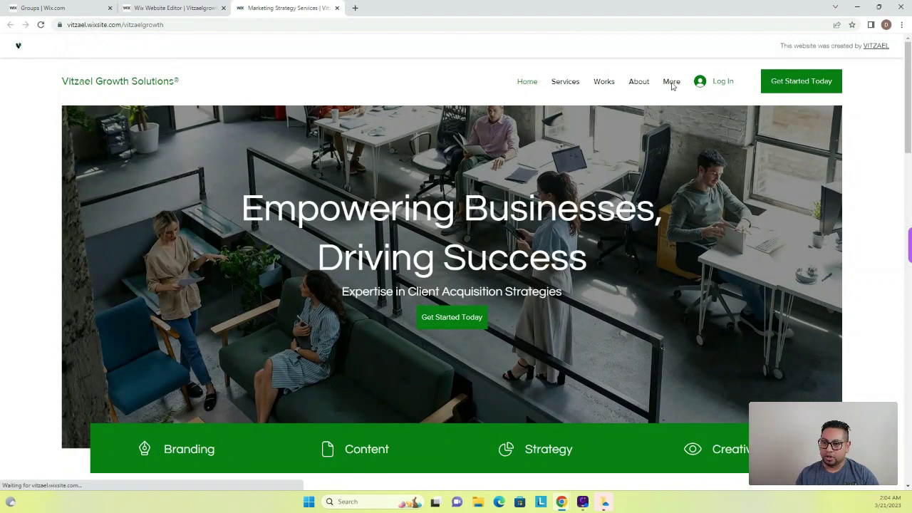
pyautogui.moveTo(671, 84)
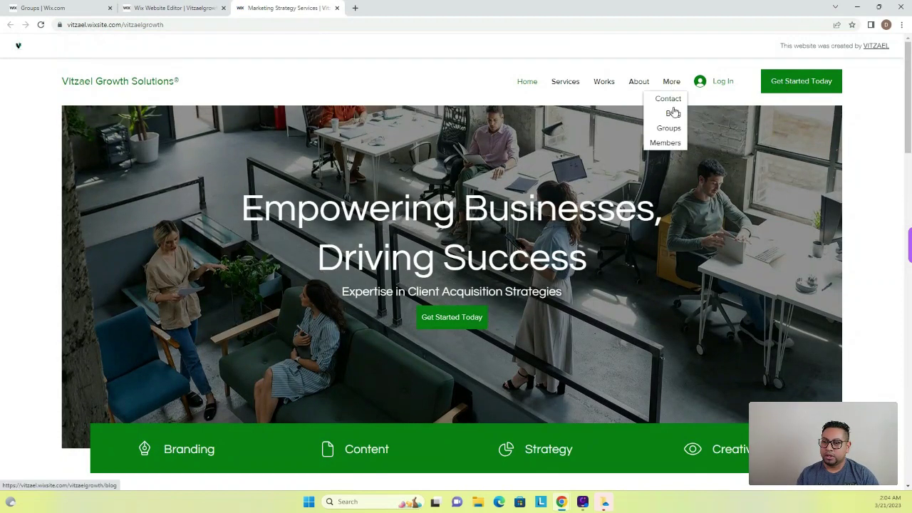
pyautogui.click(674, 133)
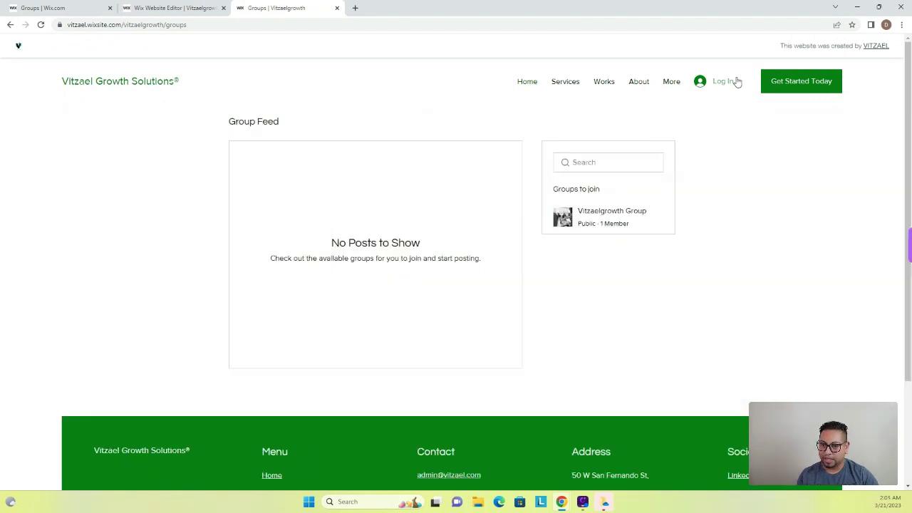
pyautogui.click(619, 219)
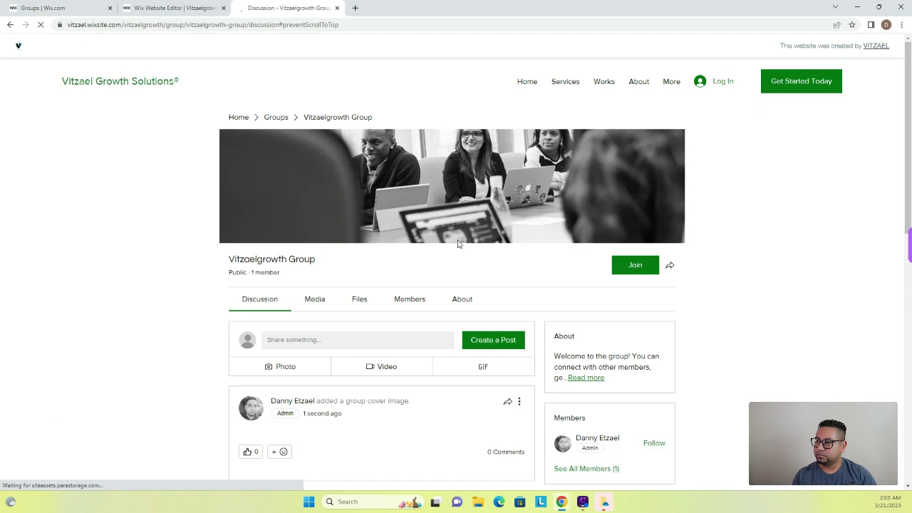
# Step: Join the Vitzaelgrowth Group by signing up with an email and password, saving the login in Chrome
pyautogui.scroll(-1, 570, 279)
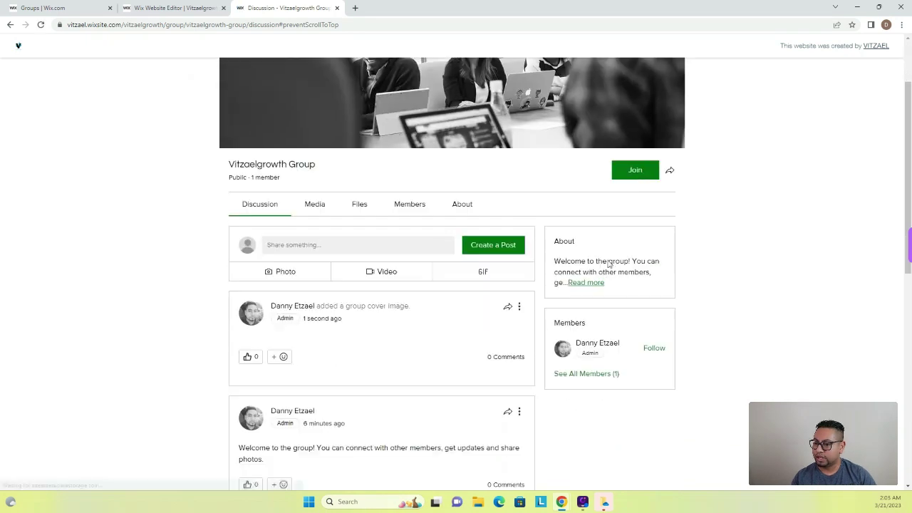
pyautogui.click(636, 171)
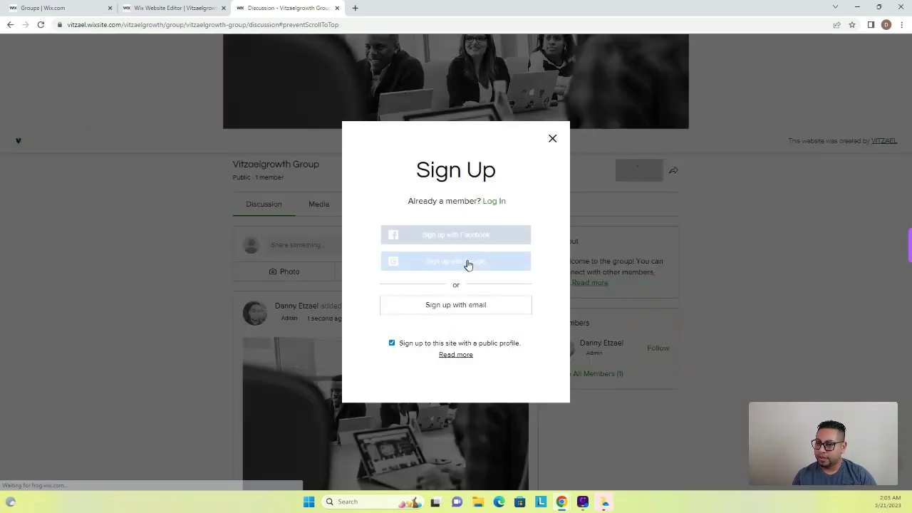
pyautogui.click(473, 307)
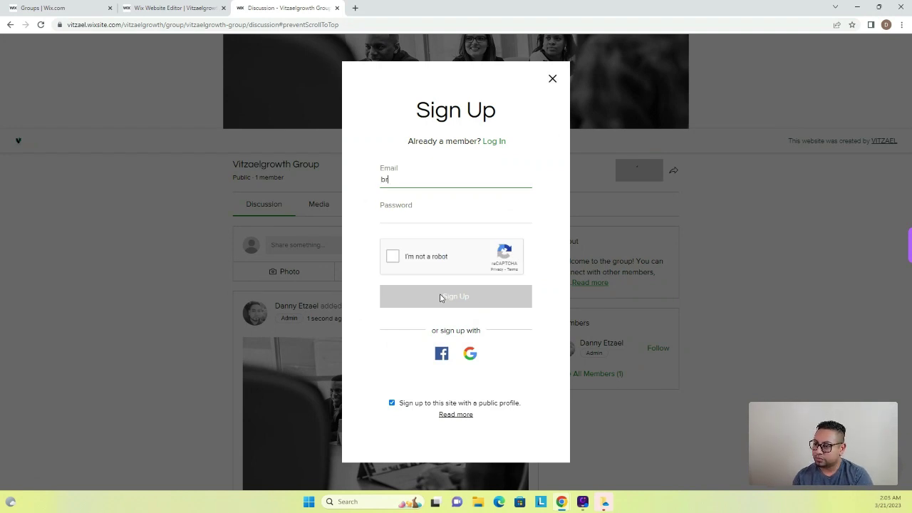
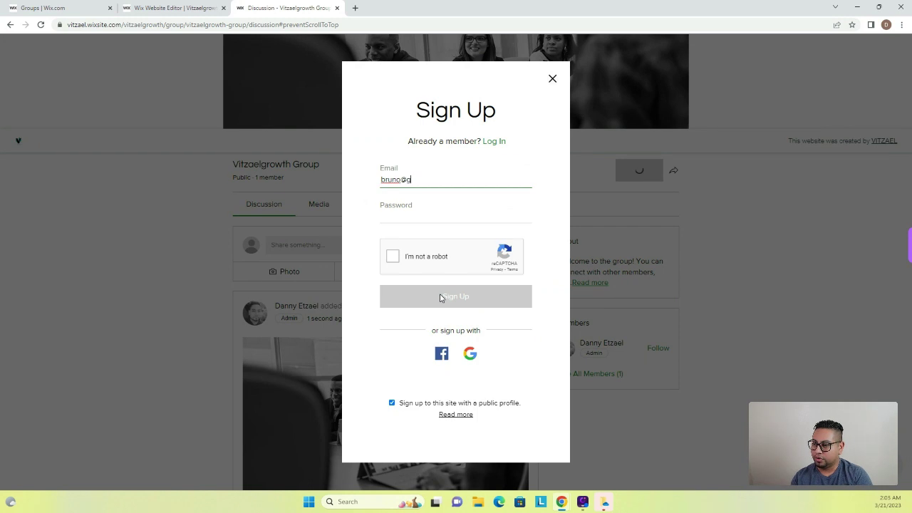
pyautogui.press('Tab')
pyautogui.write('•')
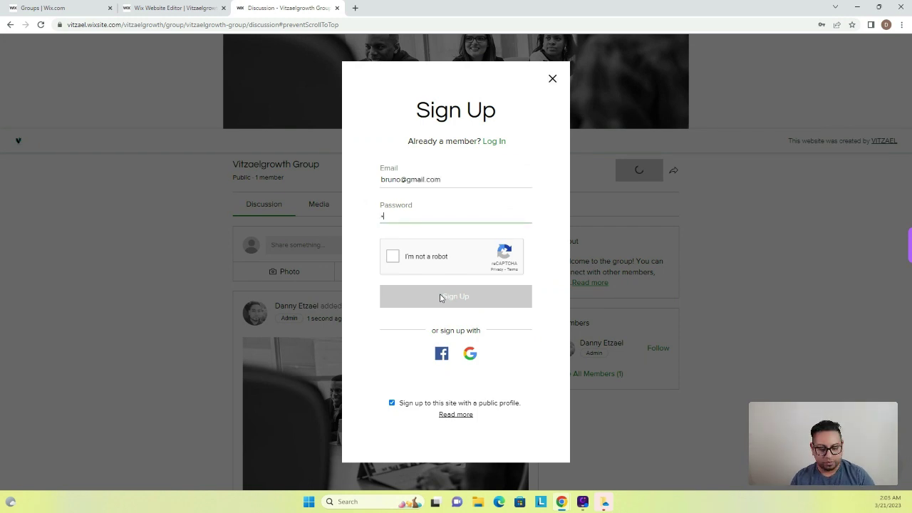
pyautogui.write('•••••')
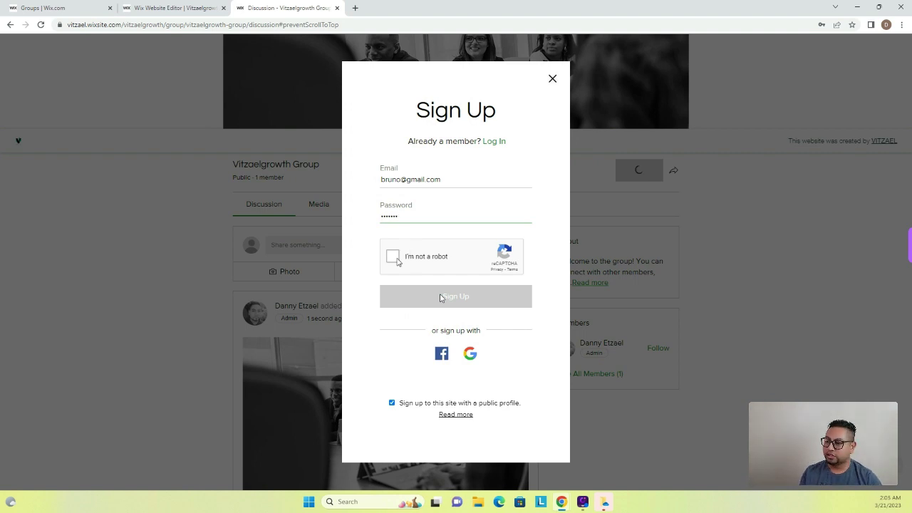
pyautogui.click(394, 257)
pyautogui.click(463, 306)
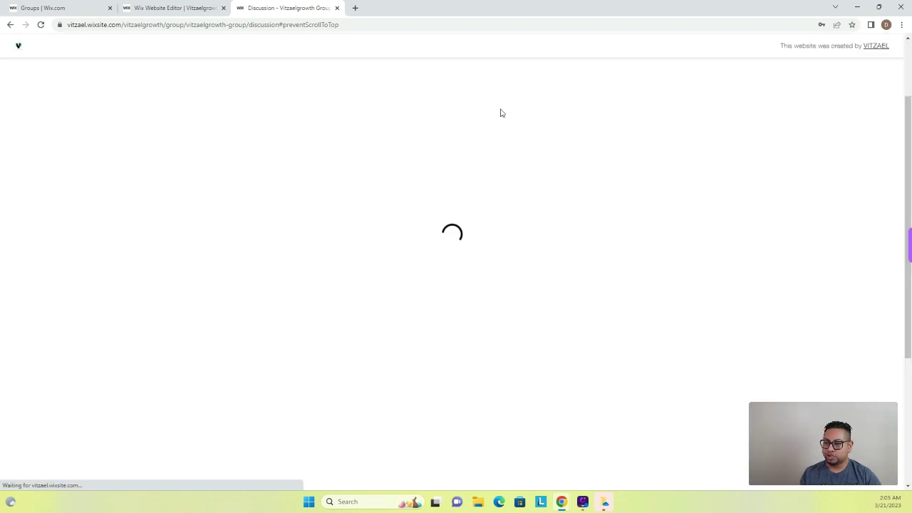
pyautogui.click(546, 152)
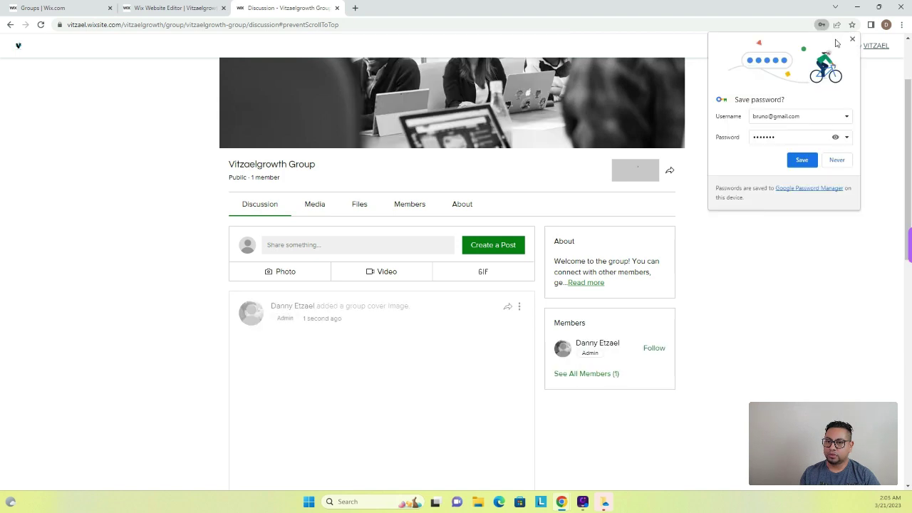
pyautogui.click(802, 159)
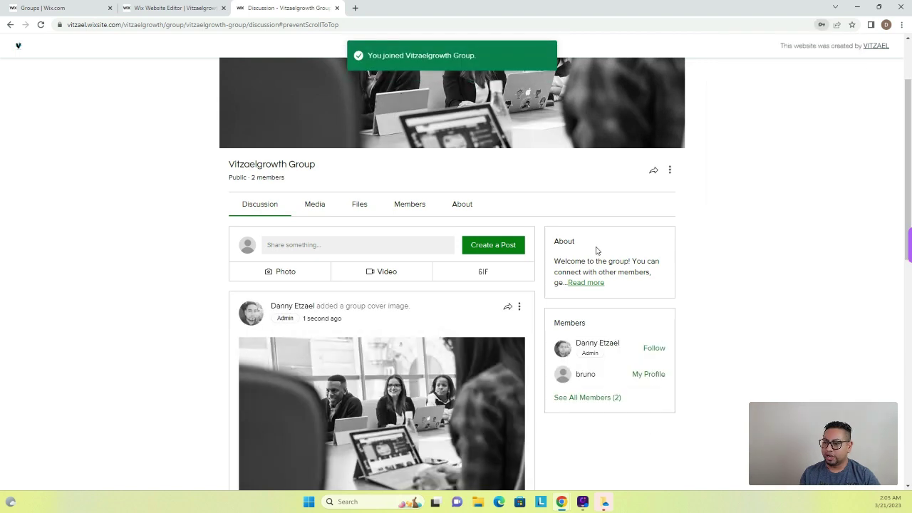
# Step: Start a new group post reading 'Feeling exciting'
pyautogui.scroll(-2, 597, 249)
pyautogui.scroll(1, 320, 185)
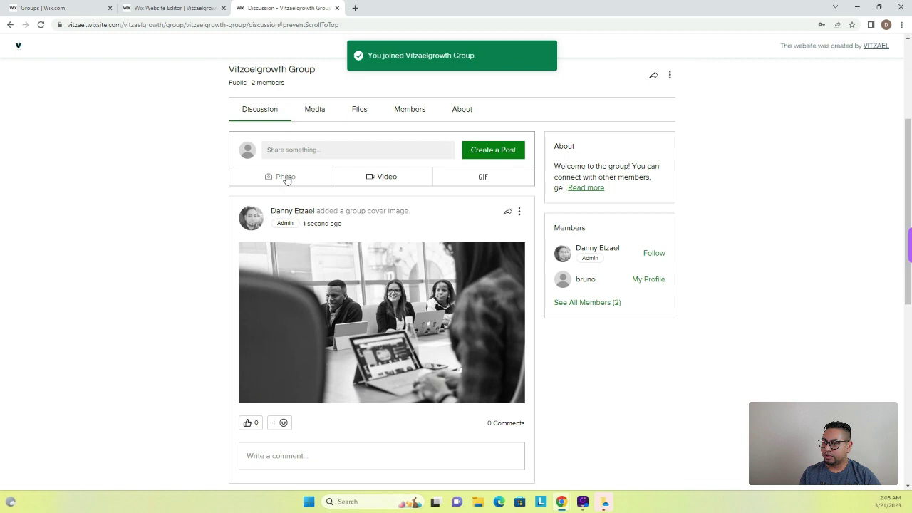
pyautogui.click(291, 155)
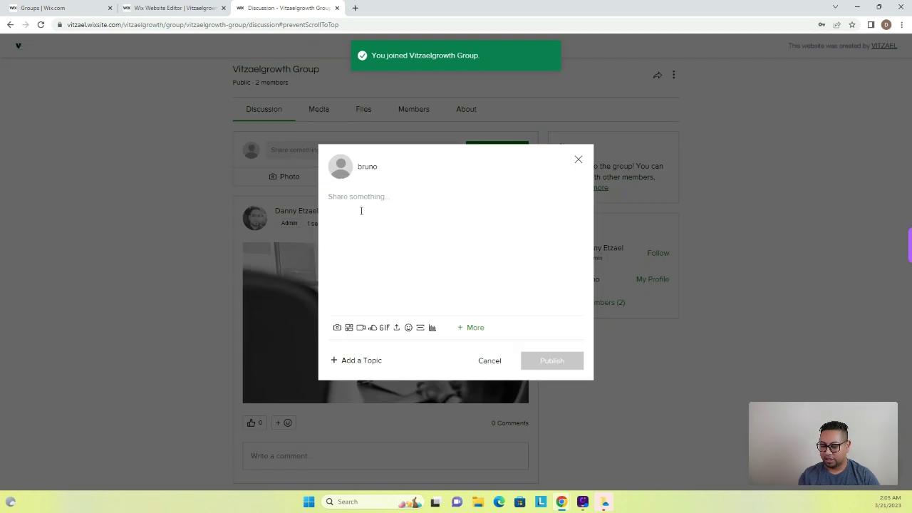
pyautogui.write('Feelin')
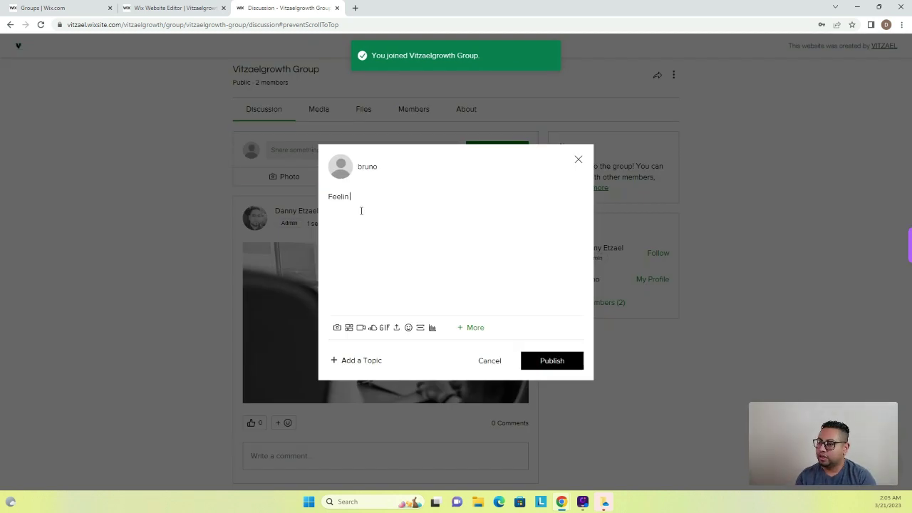
pyautogui.write('g e')
pyautogui.press('BackSpace')
pyautogui.press('BackSpace')
pyautogui.write('g exciting')
# Step: Attach the Listing / Classified Wix App image and publish the post
pyautogui.click(339, 328)
pyautogui.click(132, 89)
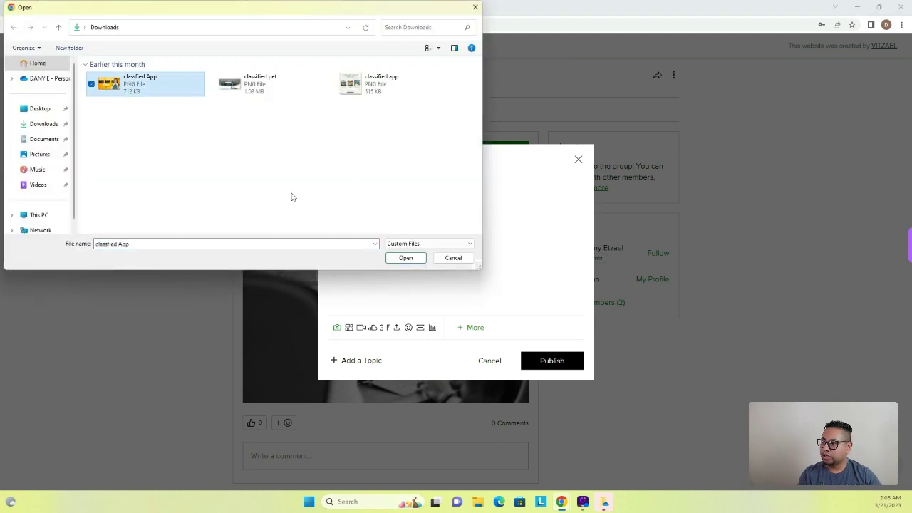
pyautogui.click(422, 260)
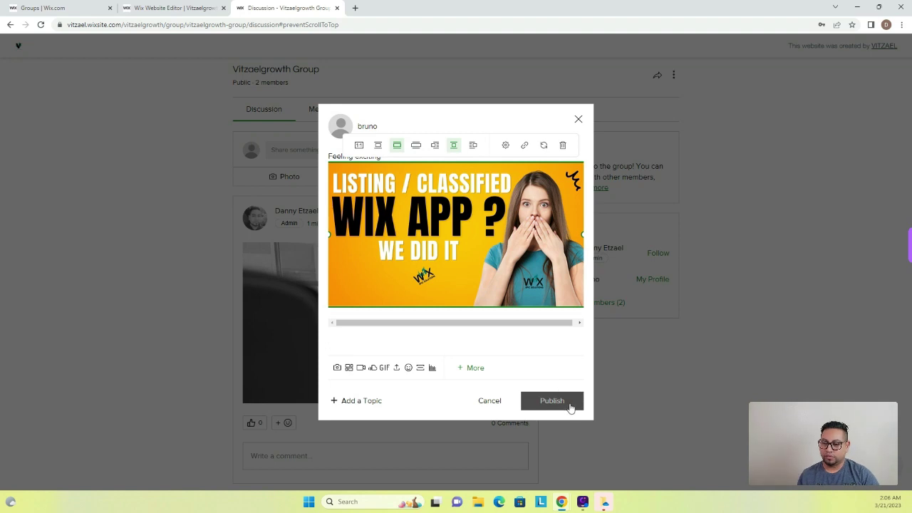
pyautogui.click(570, 406)
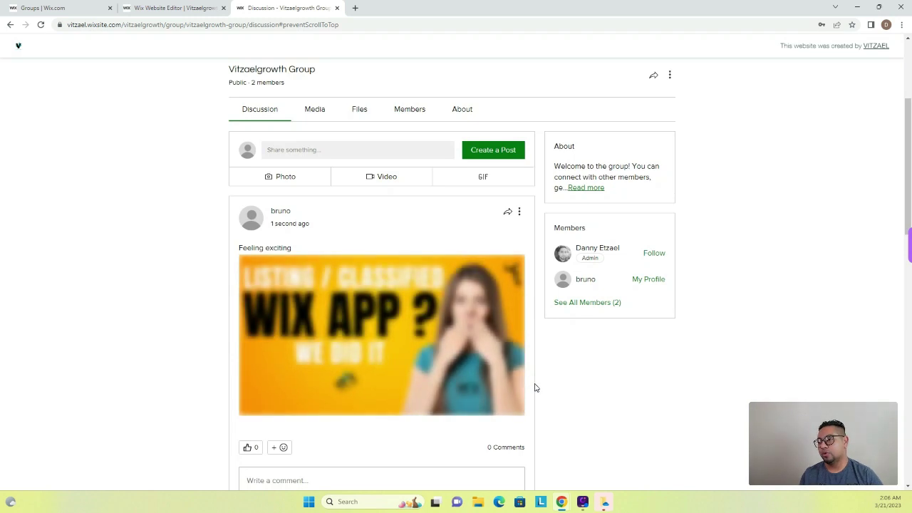
# Step: Check the new post in the discussion feed, then view the group's Media and Files sections
pyautogui.scroll(-3, 533, 352)
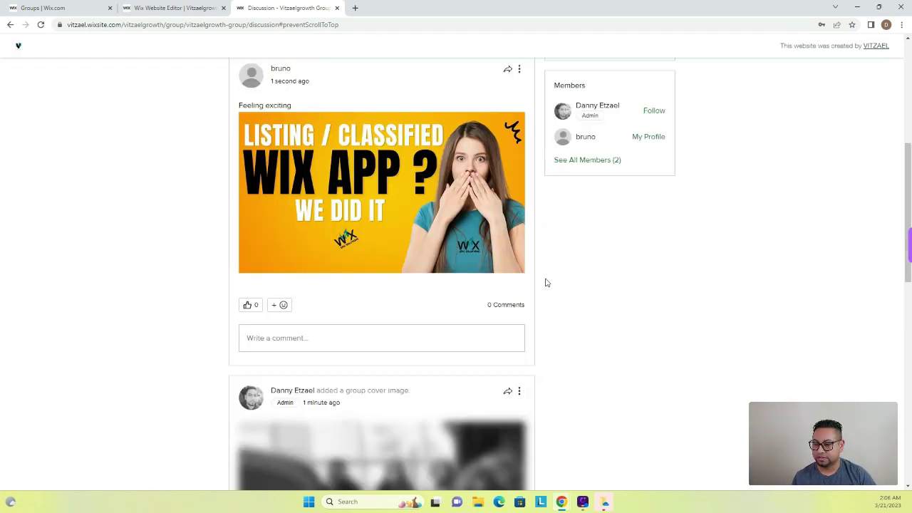
pyautogui.scroll(4, 398, 306)
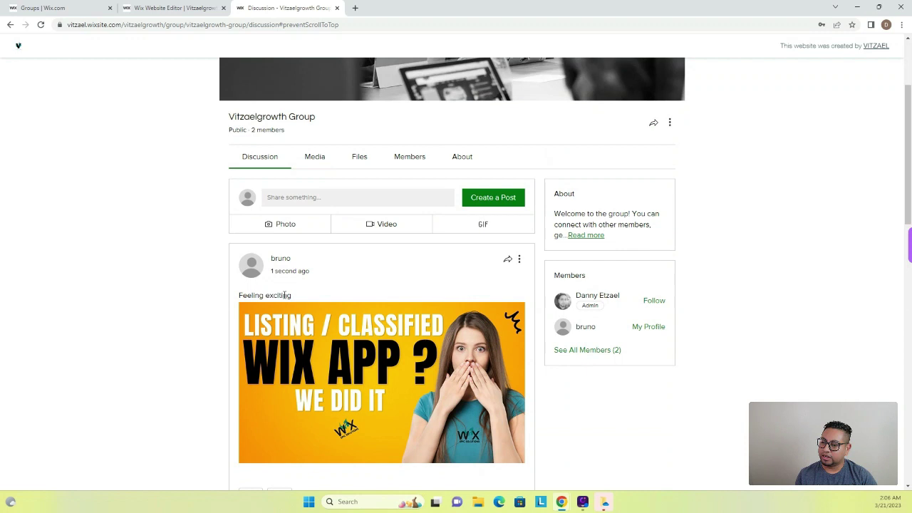
pyautogui.scroll(-1, 288, 299)
pyautogui.scroll(-8, 288, 299)
pyautogui.scroll(7, 346, 259)
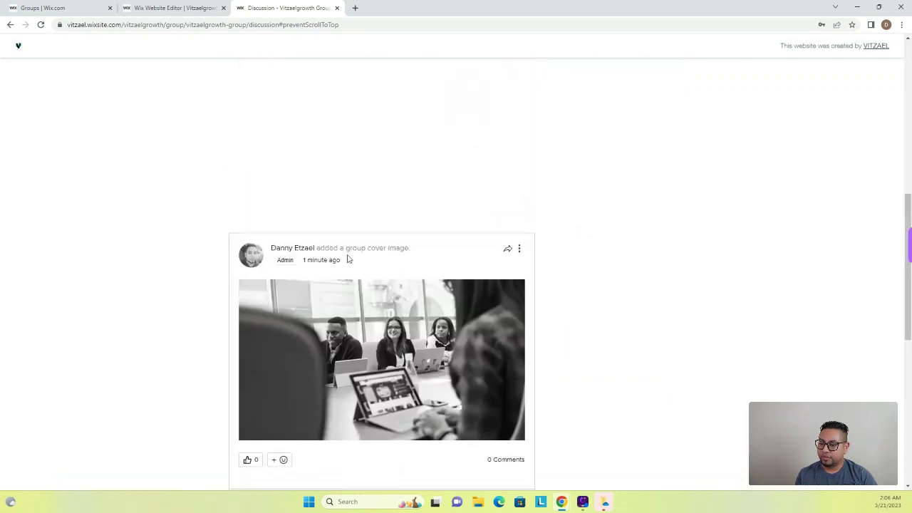
pyautogui.scroll(3, 354, 256)
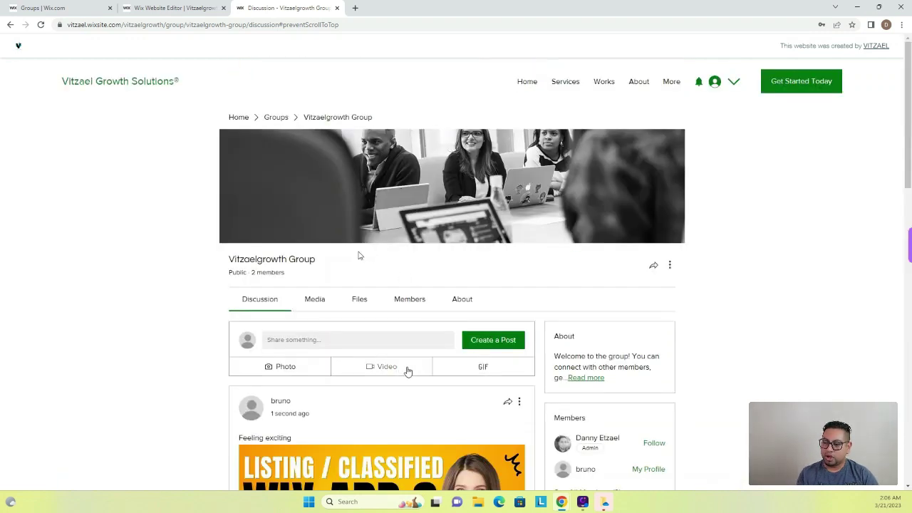
pyautogui.click(315, 306)
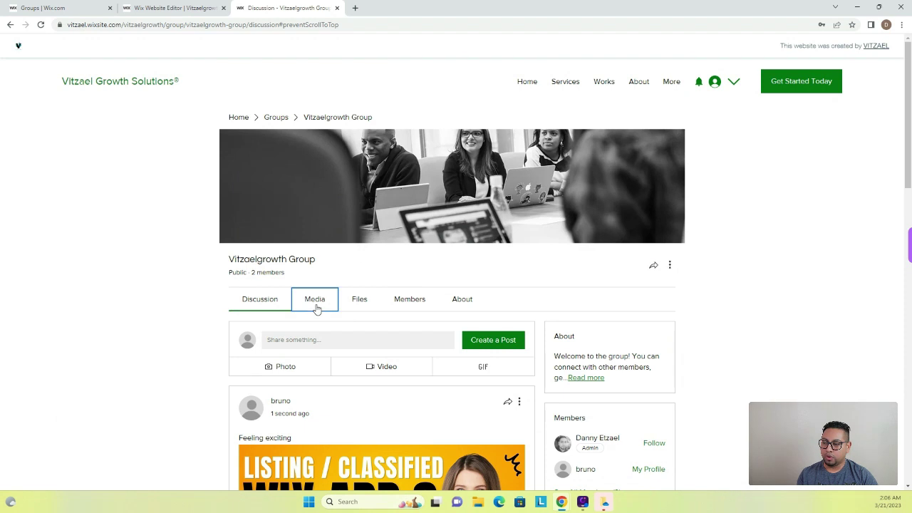
pyautogui.click(360, 305)
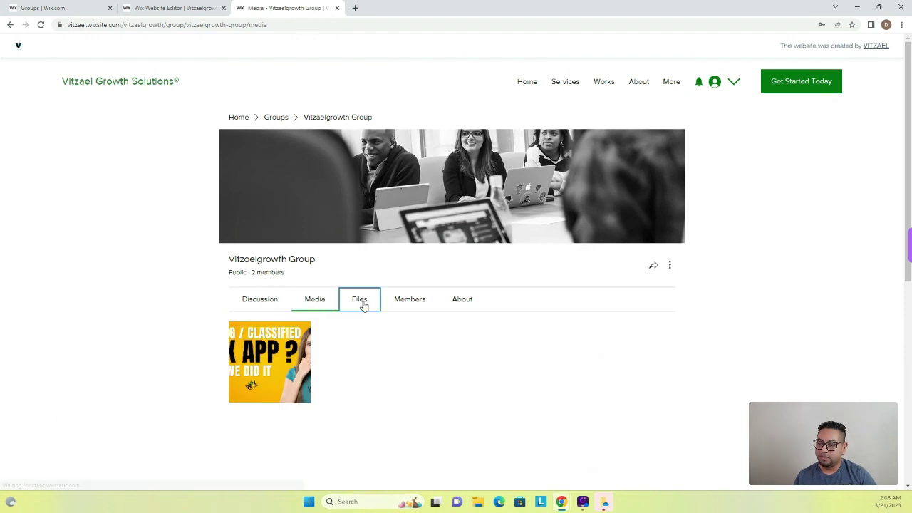